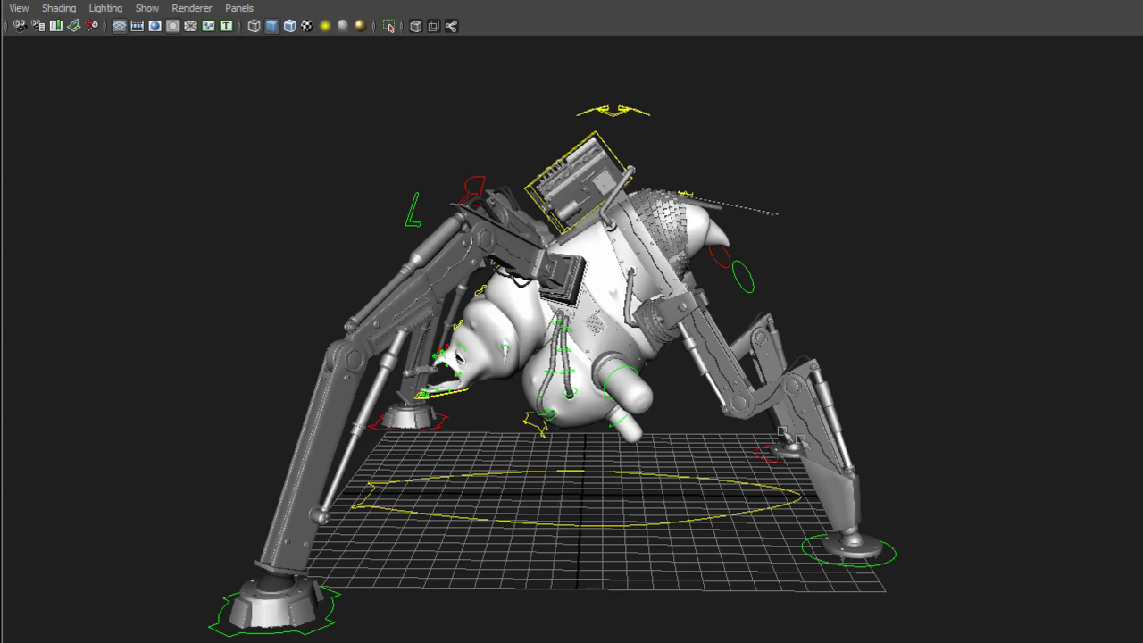
- Test the leg pistons by moving the green front foot control and the upper control of the standalone piston
alt+drag(643, 359, 807, 340)
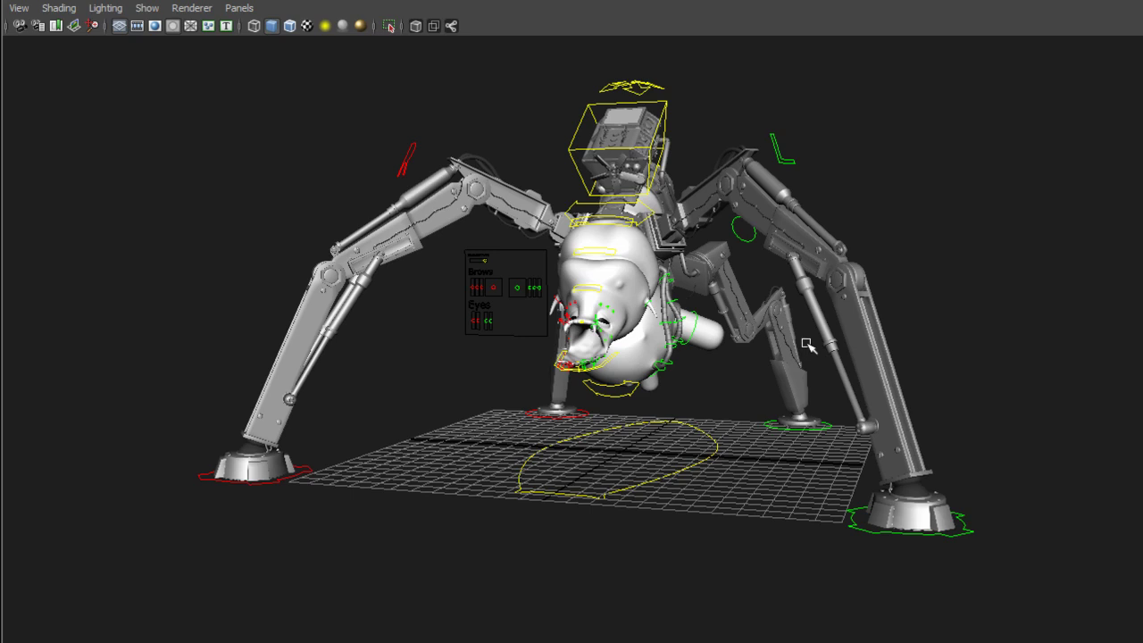
alt+drag(806, 344, 661, 238)
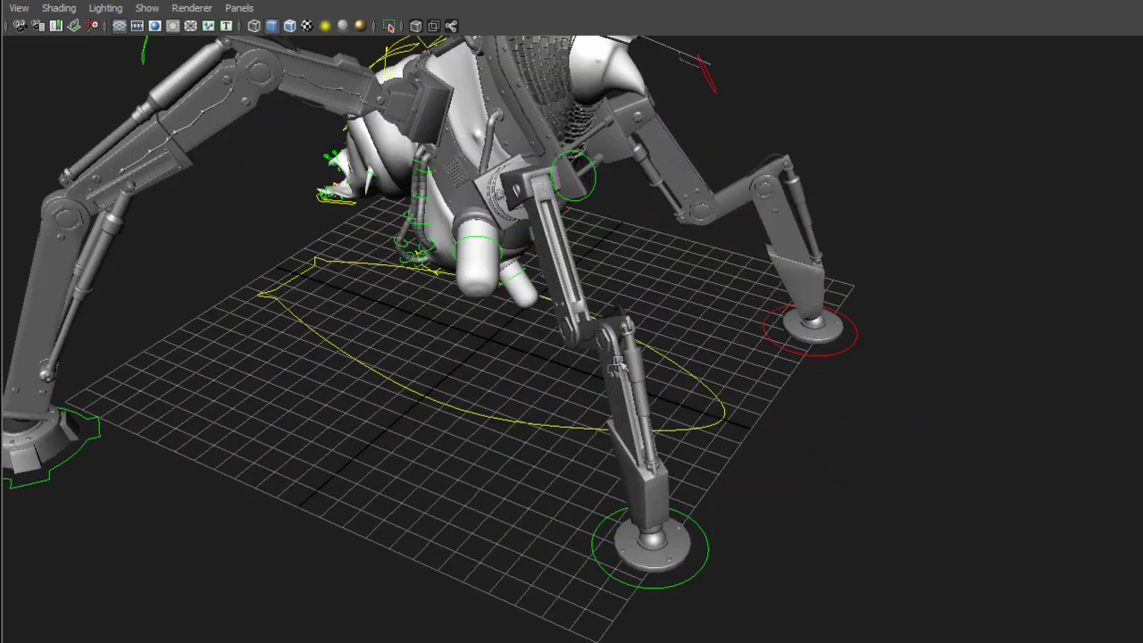
mouse_move(619, 366)
alt+mouse_down()
mouse_move(627, 384)
mouse_move(620, 375)
alt+mouse_up()
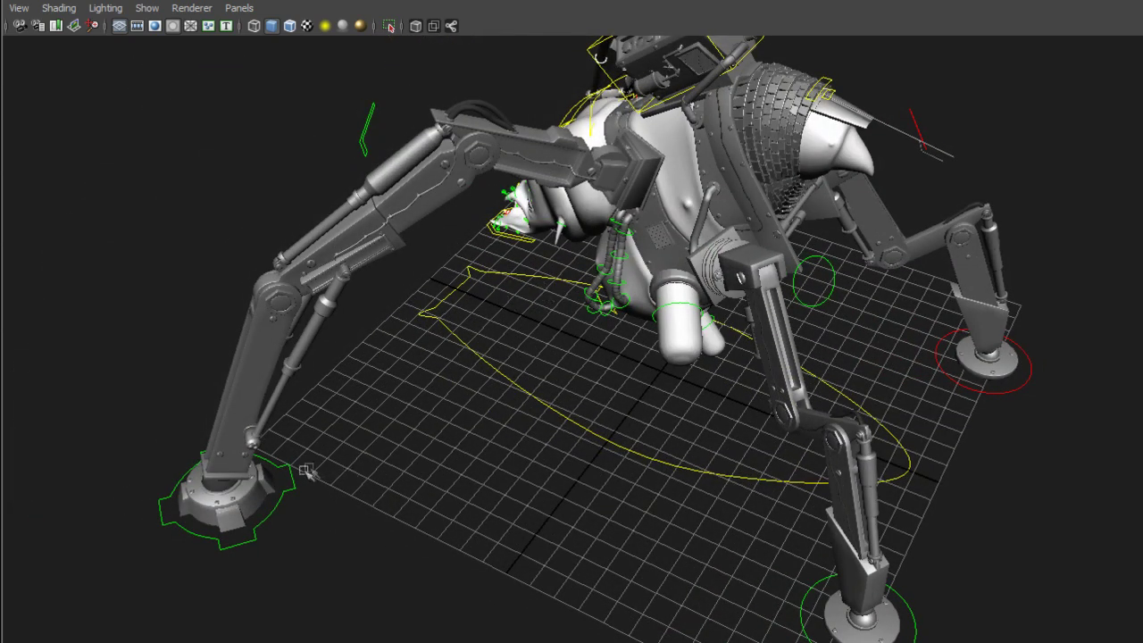
click(292, 474)
drag(167, 486, 187, 472)
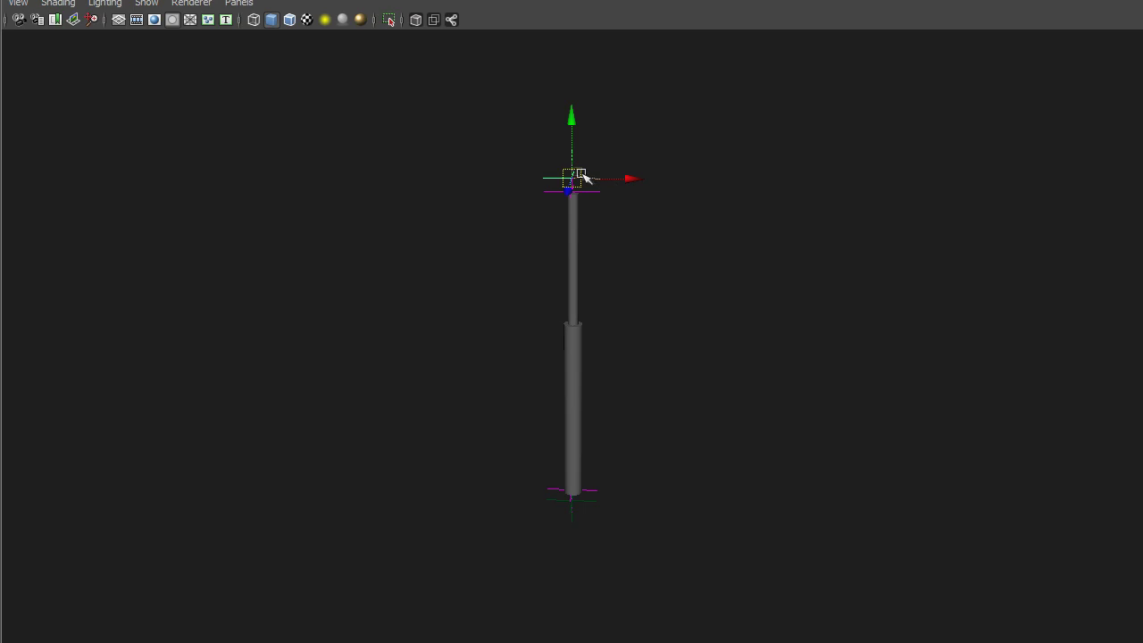
drag(573, 172, 434, 238)
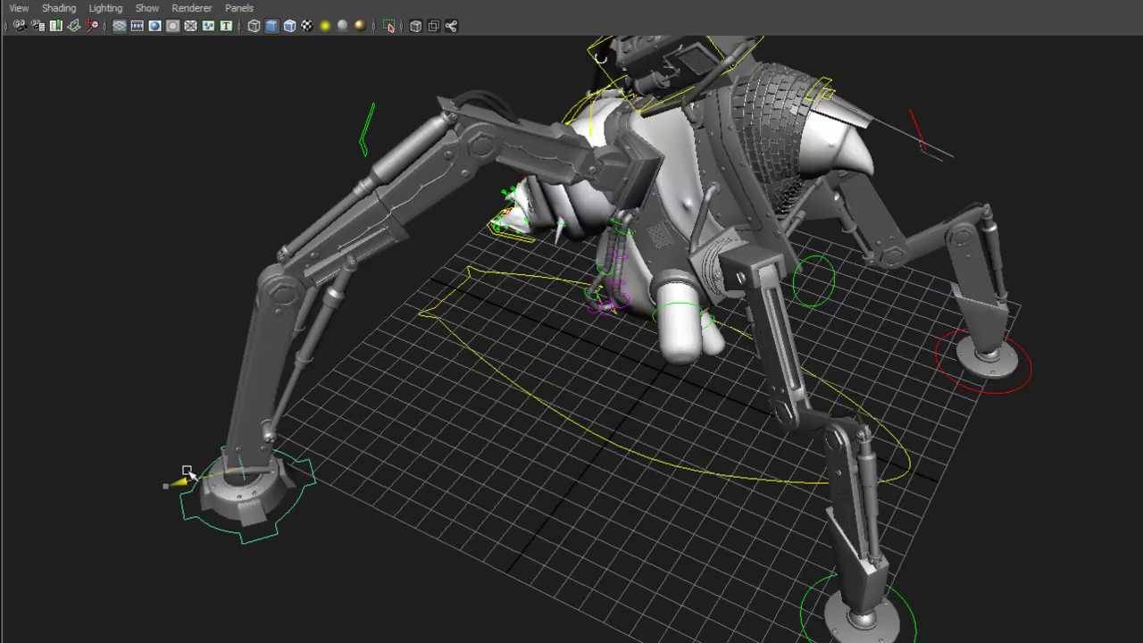
click(429, 453)
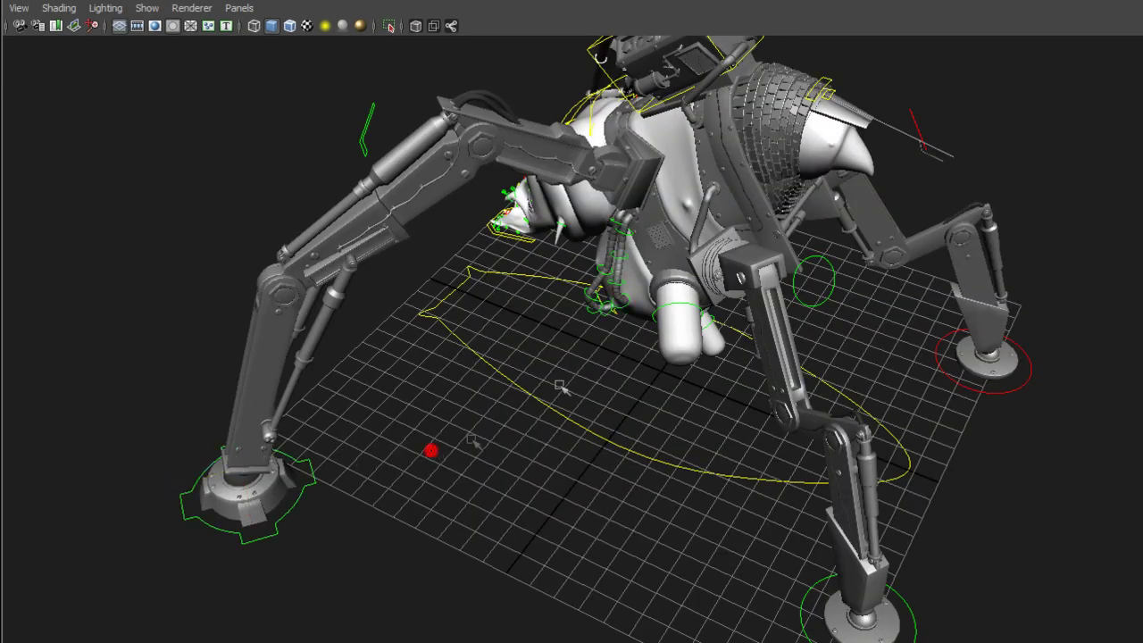
- Move the green rear foot control to several positions across the grid to test how the leg bends and its pistons extend
mouse_move(565, 360)
alt+mouse_down()
mouse_move(689, 352)
mouse_move(676, 343)
mouse_move(695, 330)
mouse_move(612, 337)
mouse_move(581, 324)
mouse_move(545, 339)
mouse_move(567, 369)
alt+mouse_up()
click(578, 543)
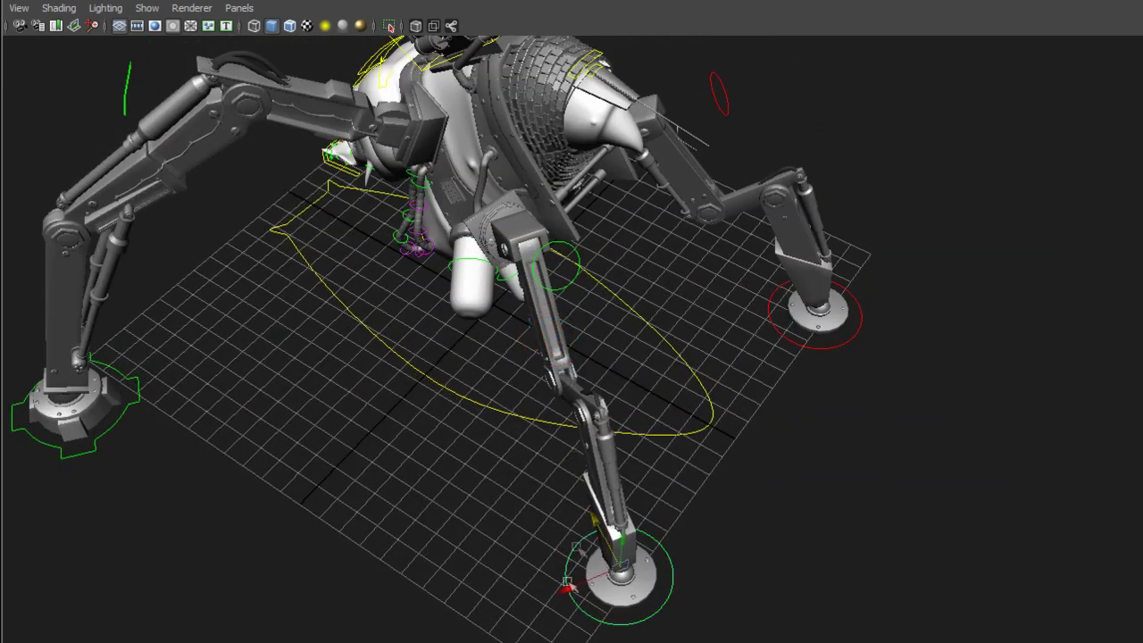
drag(570, 591, 588, 561)
drag(679, 503, 475, 490)
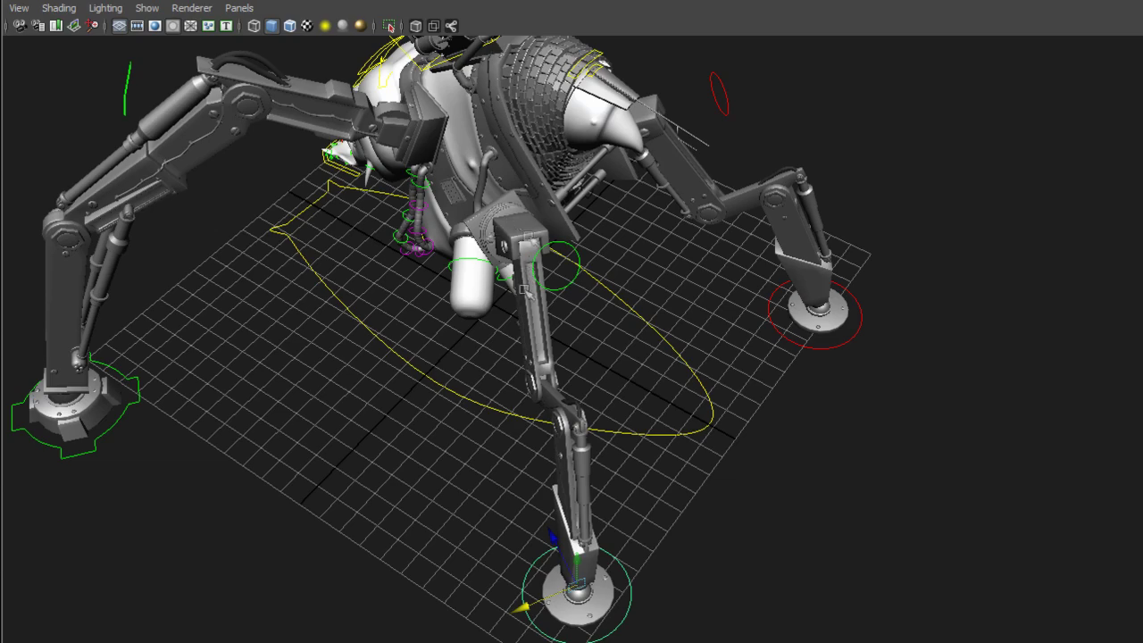
alt+drag(559, 469, 594, 374)
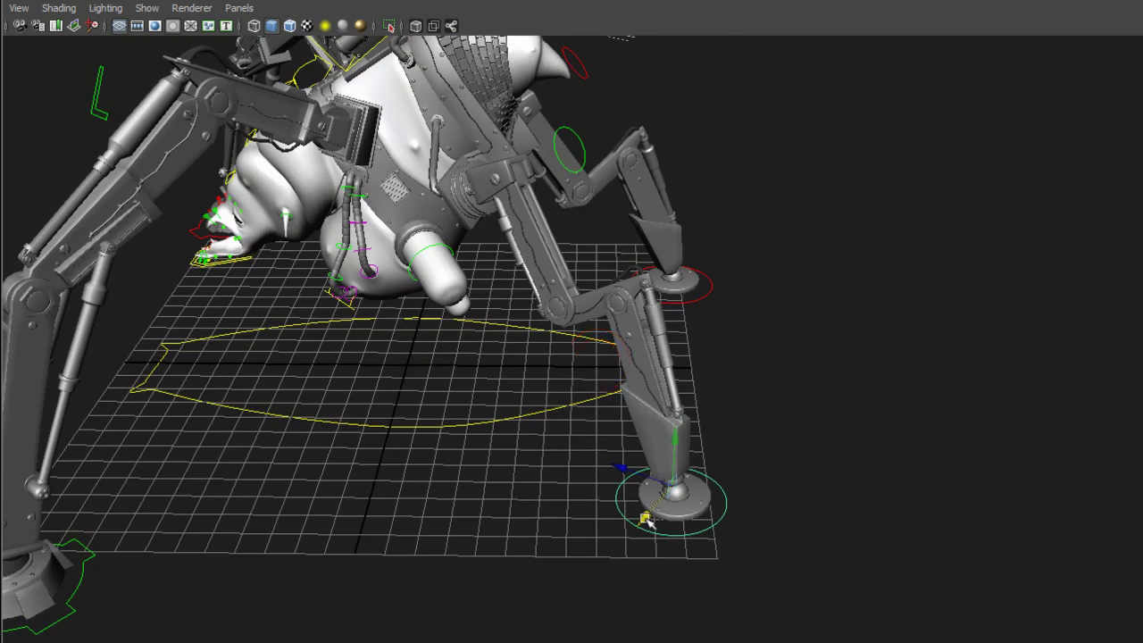
mouse_move(649, 524)
mouse_down()
mouse_move(576, 572)
mouse_move(621, 550)
mouse_move(701, 453)
mouse_up()
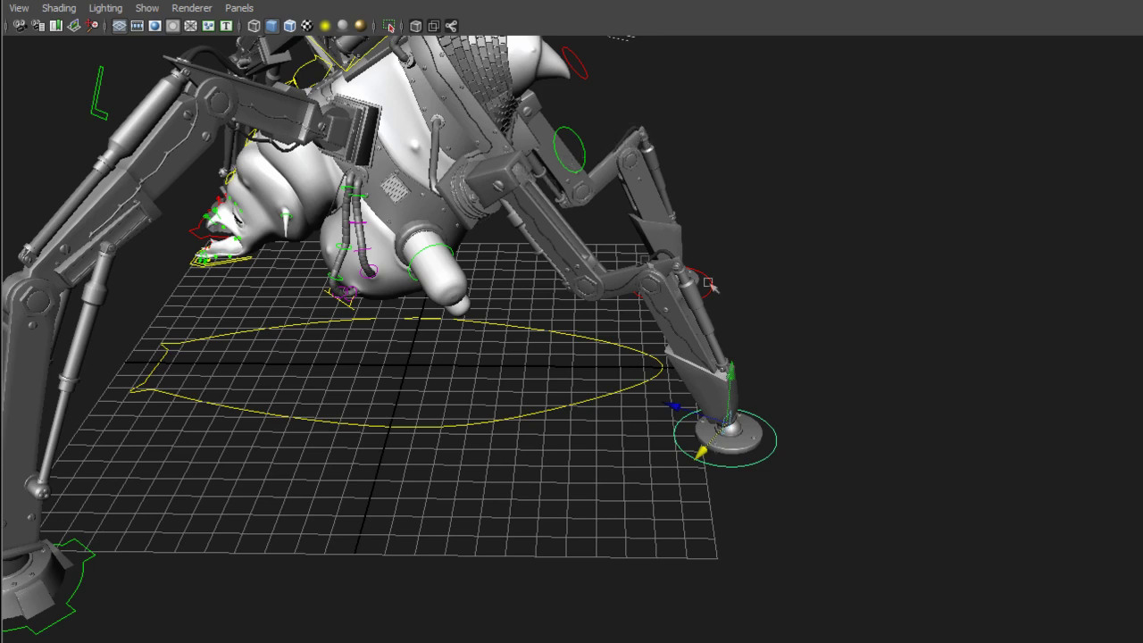
alt+drag(729, 296, 635, 314)
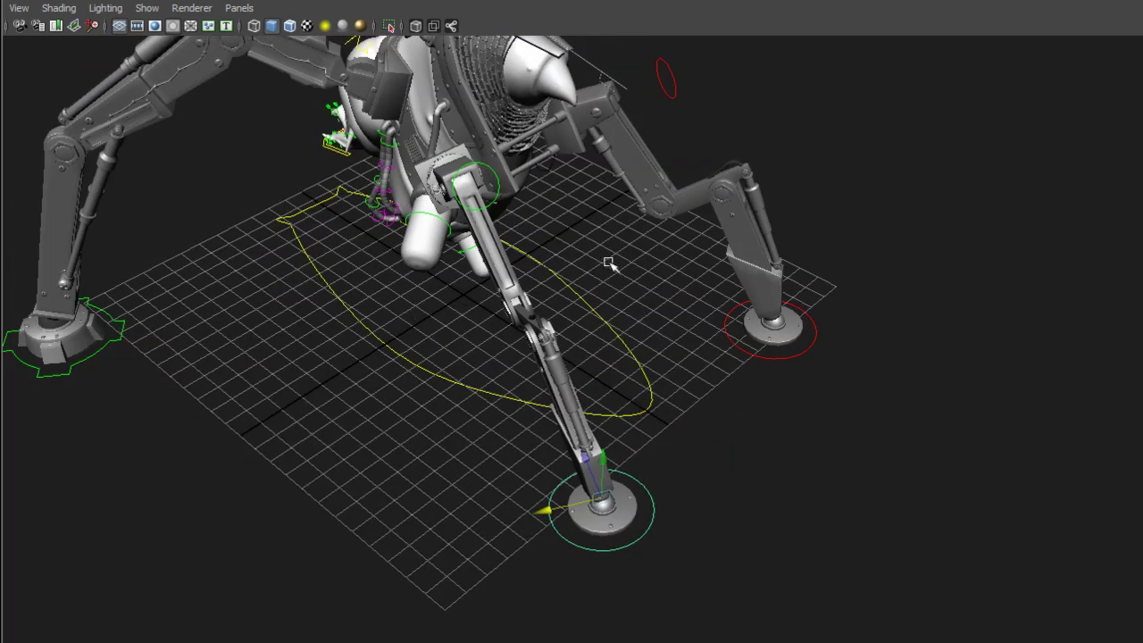
alt+middle_drag(612, 264, 617, 330)
scroll(612, 329, down, 2)
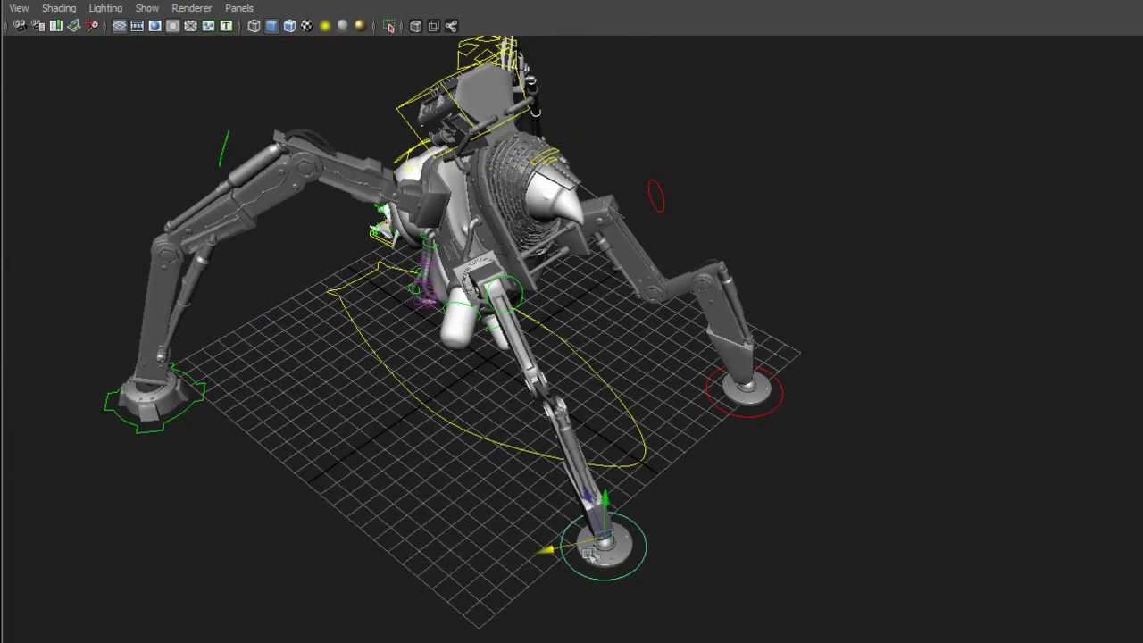
drag(555, 550, 454, 530)
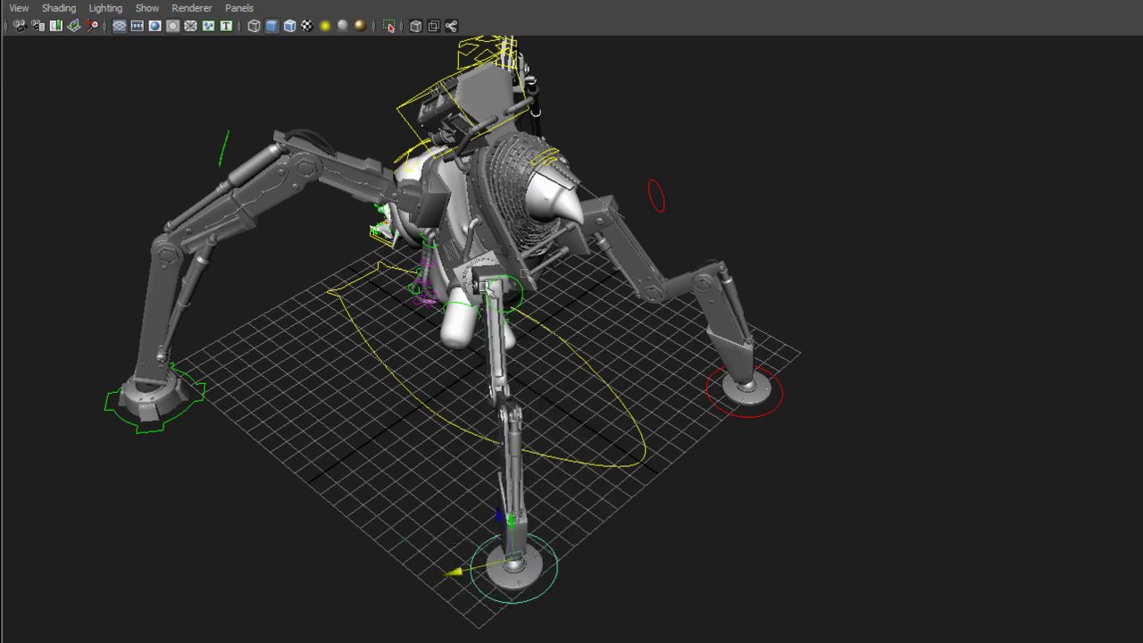
- Move the green circular control behind the green-side rear leg to swivel the leg around its hip
alt+drag(502, 300, 584, 301)
click(541, 294)
key(r)
scroll(590, 301, up, 2)
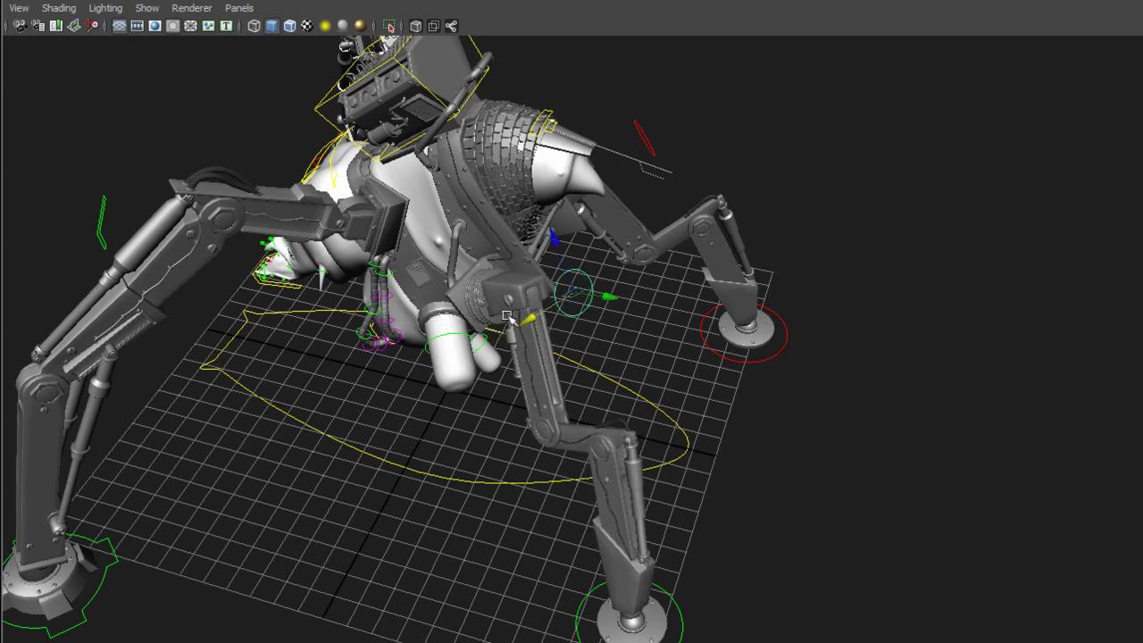
drag(515, 318, 513, 322)
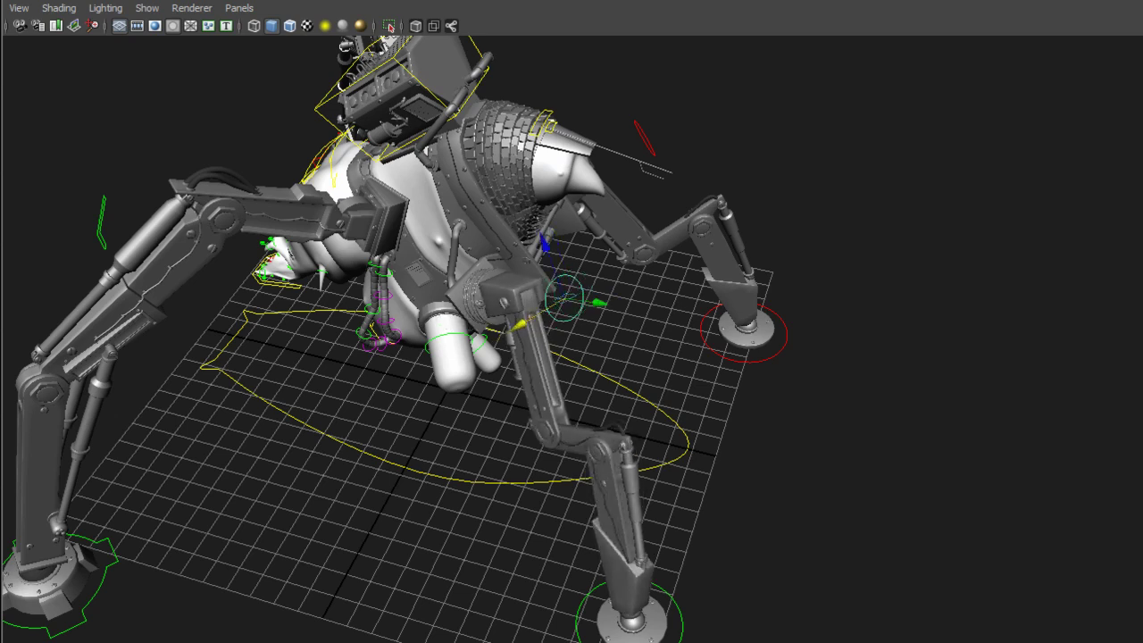
drag(518, 326, 516, 335)
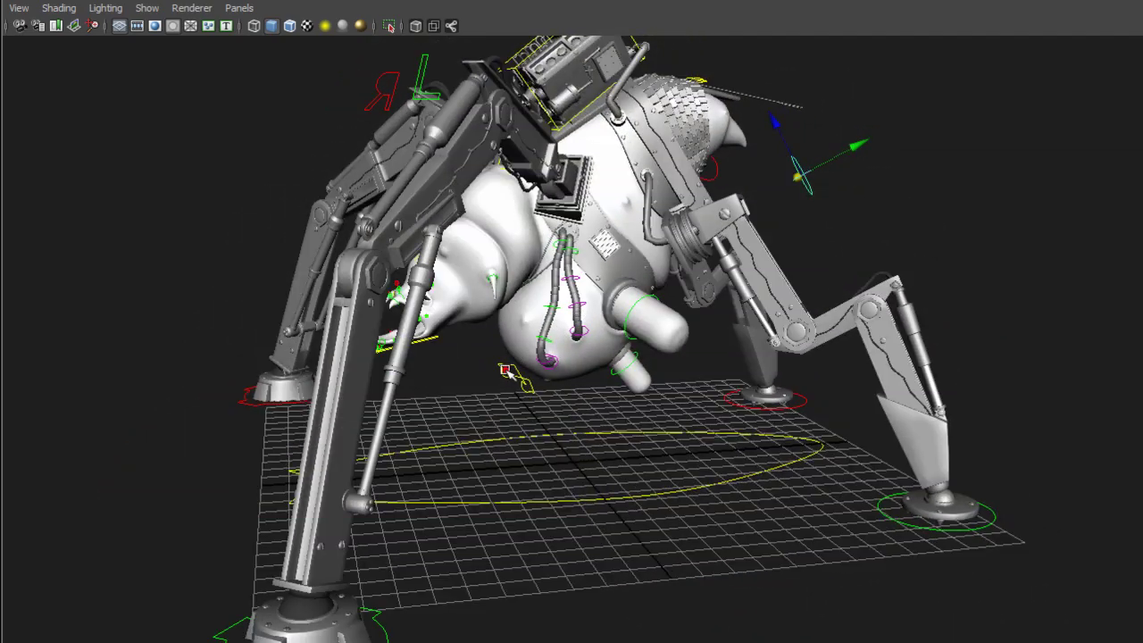
- Try moving the ring controls along the rear belly hose, and undo the last move
click(506, 371)
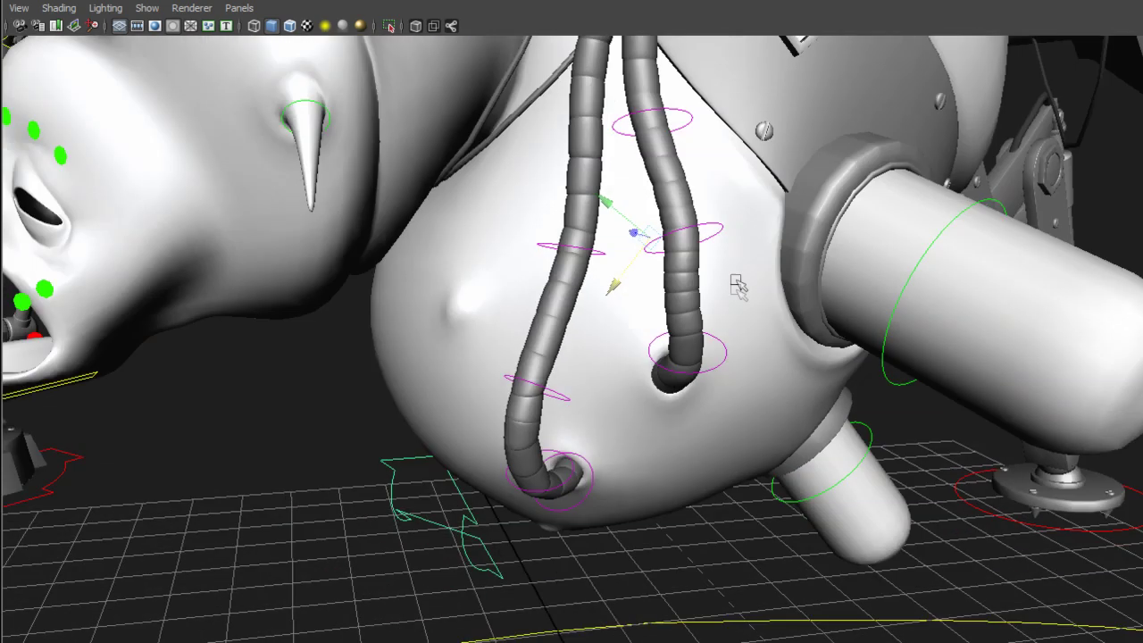
click(722, 231)
alt+middle_drag(725, 260, 706, 319)
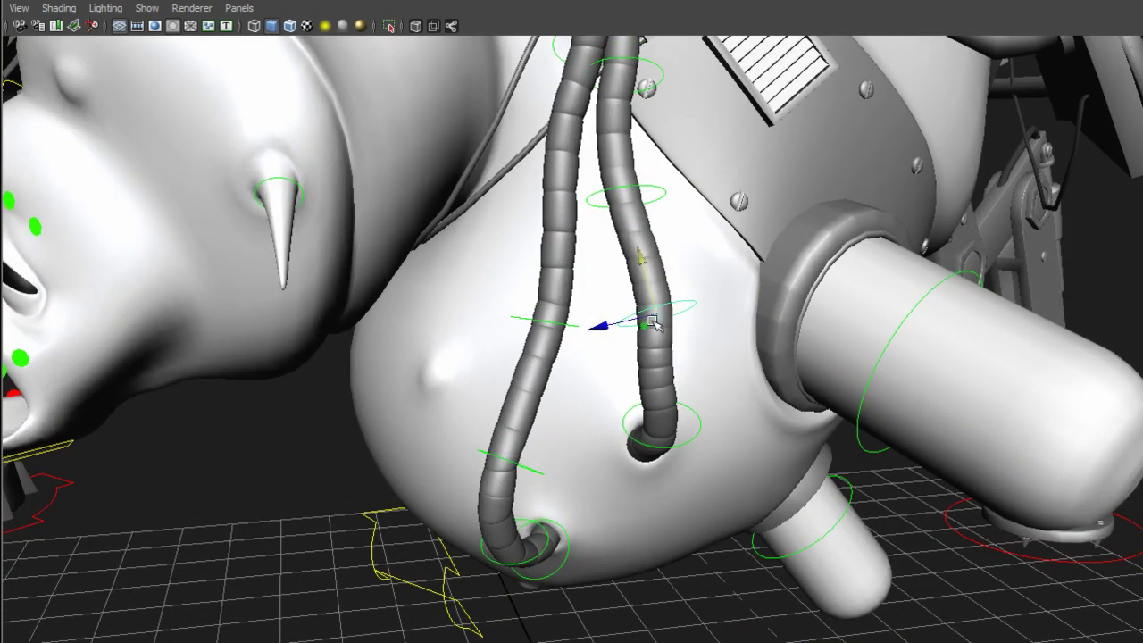
mouse_move(653, 319)
mouse_down()
mouse_move(682, 312)
mouse_move(640, 327)
mouse_move(678, 315)
mouse_move(674, 328)
mouse_move(662, 303)
mouse_up()
mouse_move(628, 198)
mouse_down()
mouse_move(619, 203)
mouse_move(652, 185)
mouse_move(627, 200)
mouse_up()
alt+middle_drag(666, 179, 631, 232)
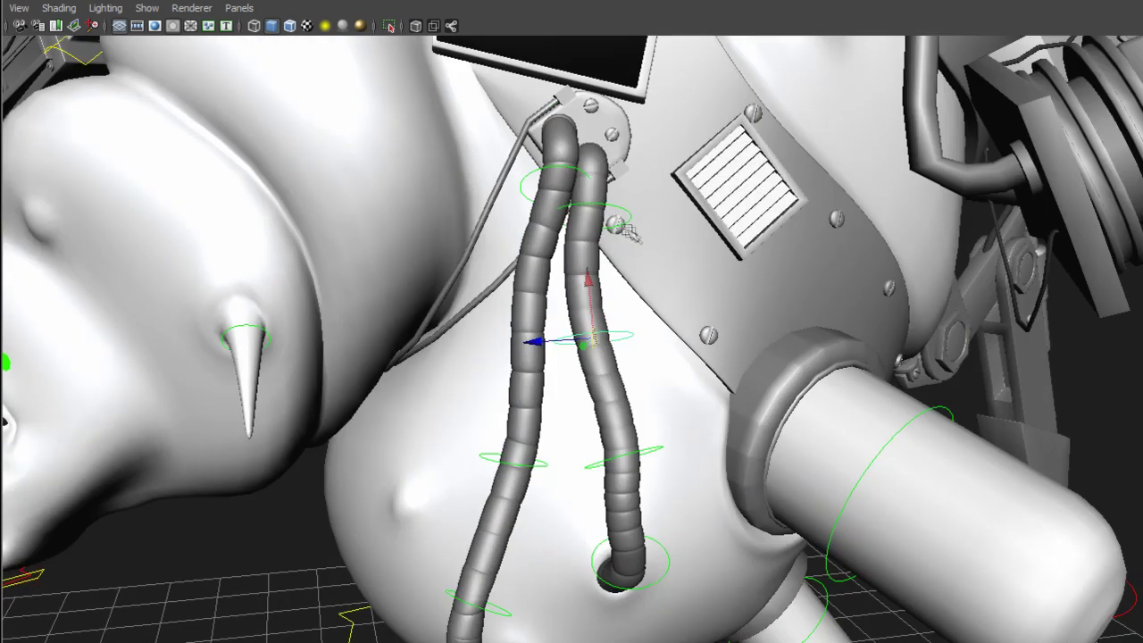
mouse_move(586, 225)
mouse_down()
mouse_move(607, 214)
mouse_move(593, 230)
mouse_move(608, 194)
mouse_move(582, 225)
mouse_move(599, 217)
mouse_up()
key(ctrl+z)
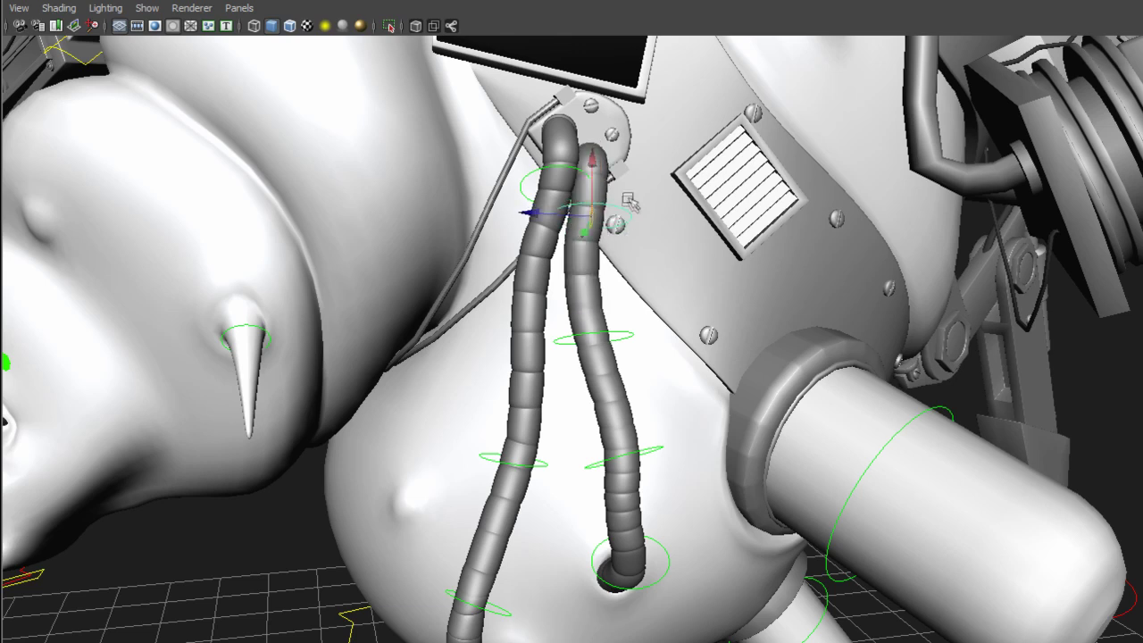
- Try moving the second ring control from the top of the rear belly hose, and undo the move
alt+drag(649, 454, 650, 438)
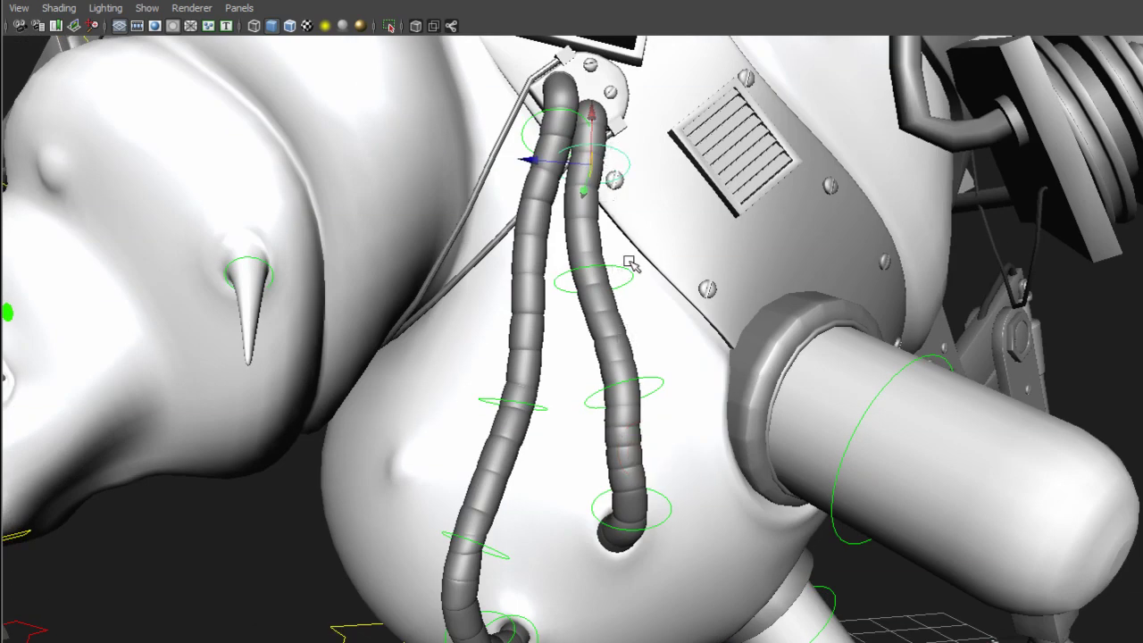
scroll(632, 313, down, 2)
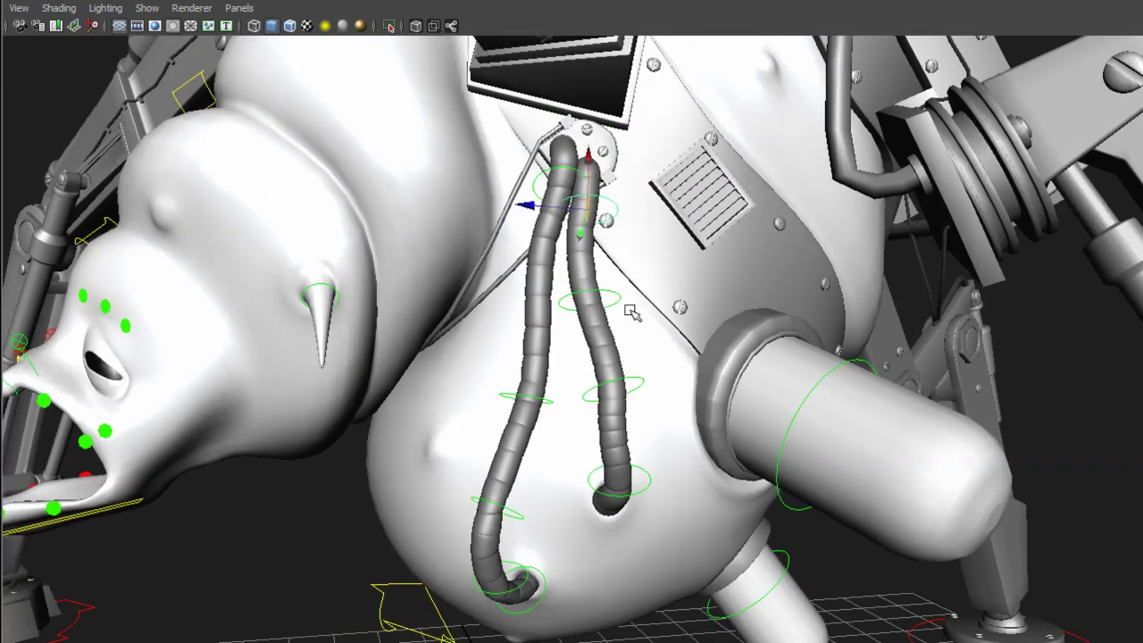
alt+drag(633, 311, 605, 316)
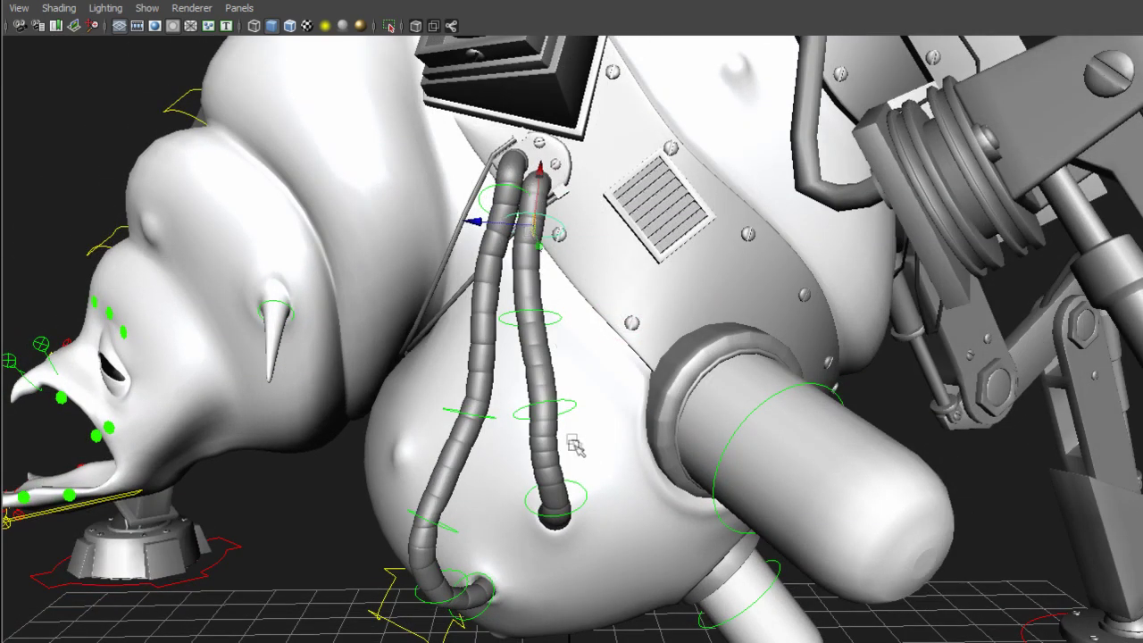
mouse_move(574, 447)
alt+mouse_down()
mouse_move(607, 360)
mouse_move(607, 378)
mouse_move(596, 378)
alt+mouse_up()
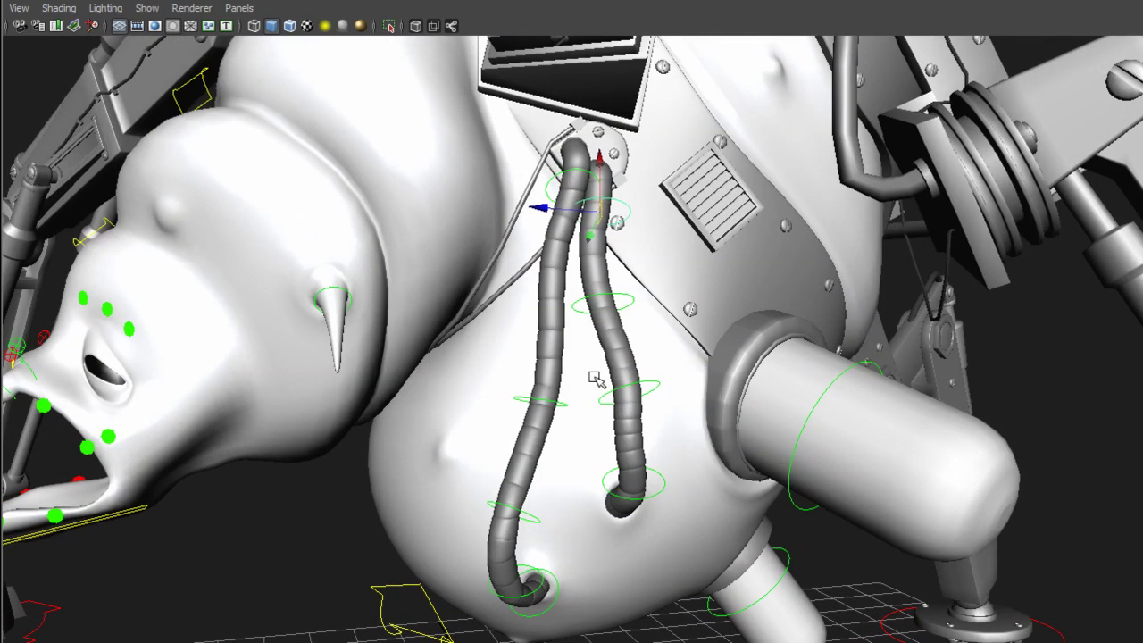
click(626, 294)
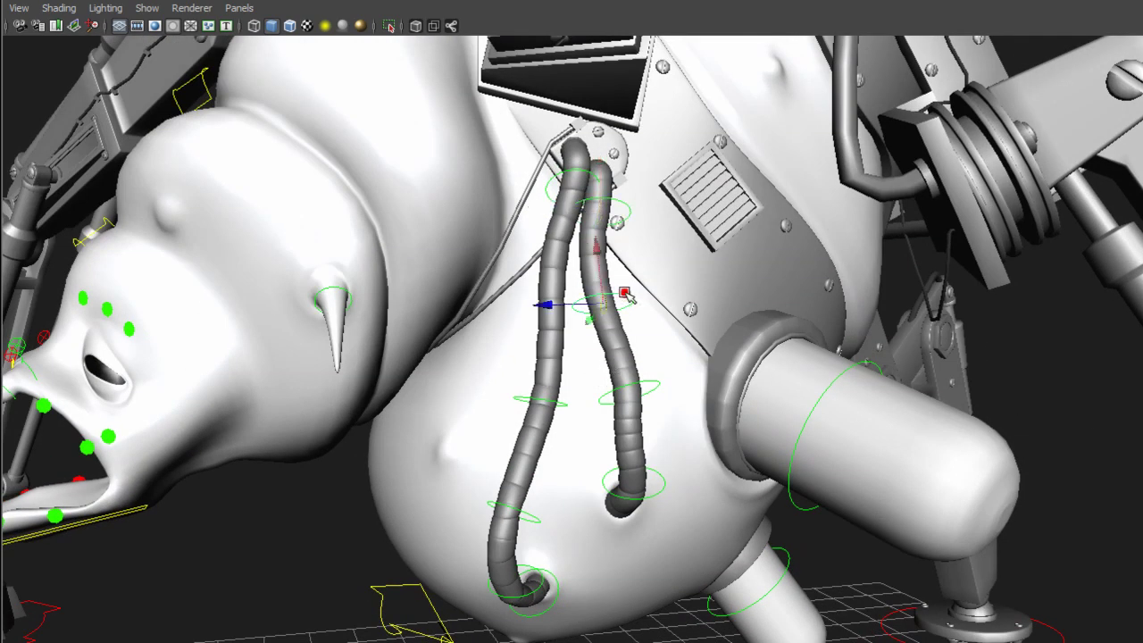
drag(603, 306, 613, 269)
key(ctrl+z)
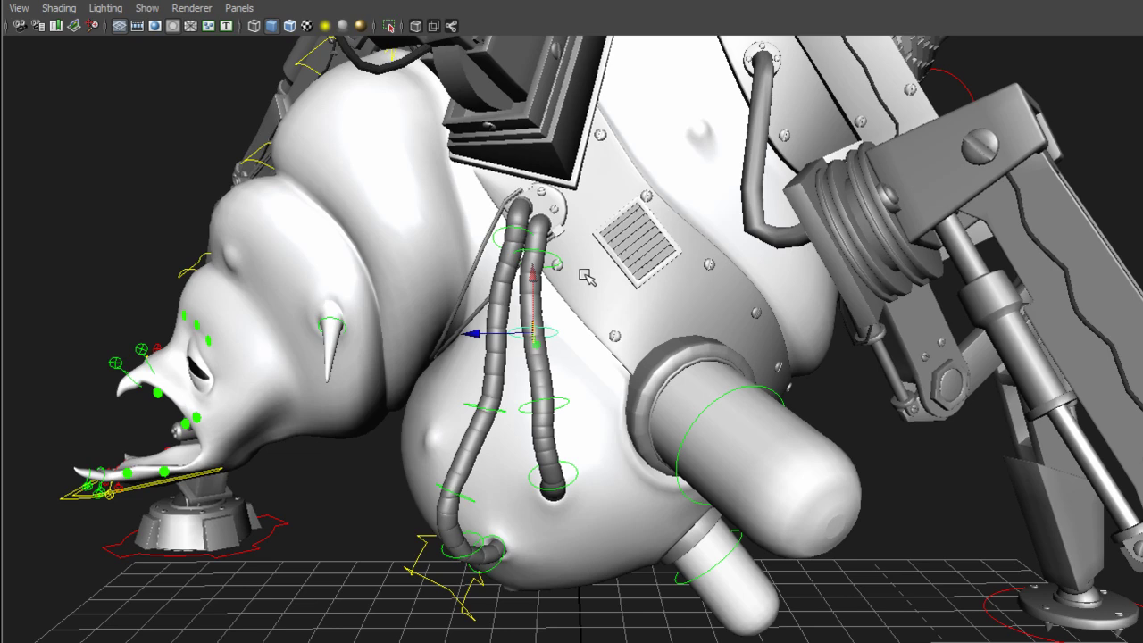
- Reselect the rear belly hose's second ring control and try moving it sideways across the belly
scroll(586, 277, up, 3)
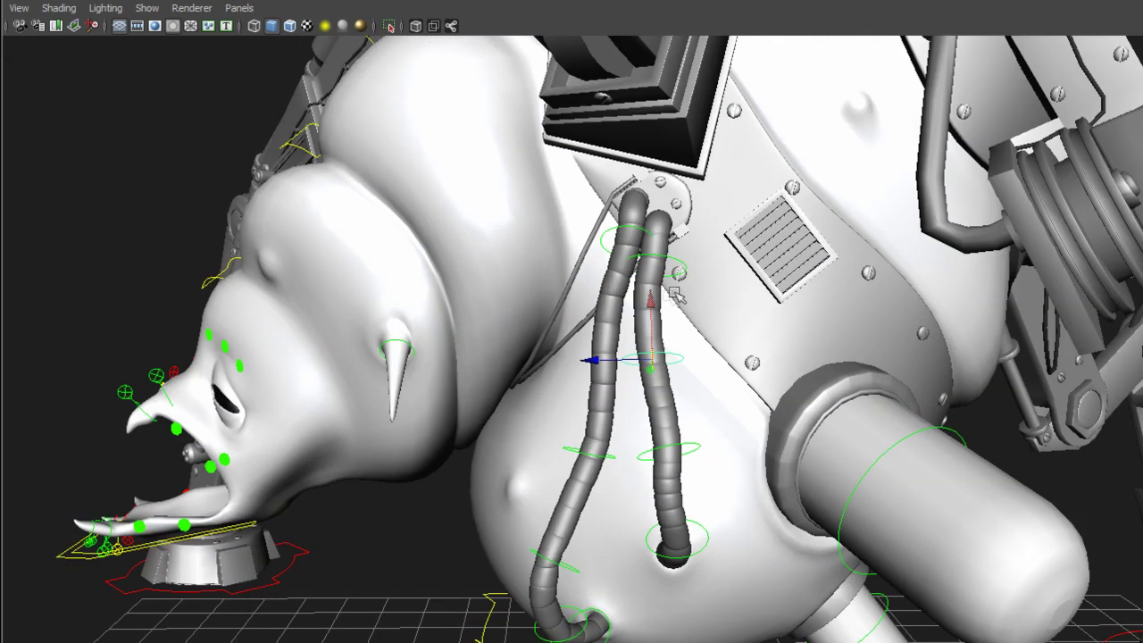
scroll(677, 298, up, 3)
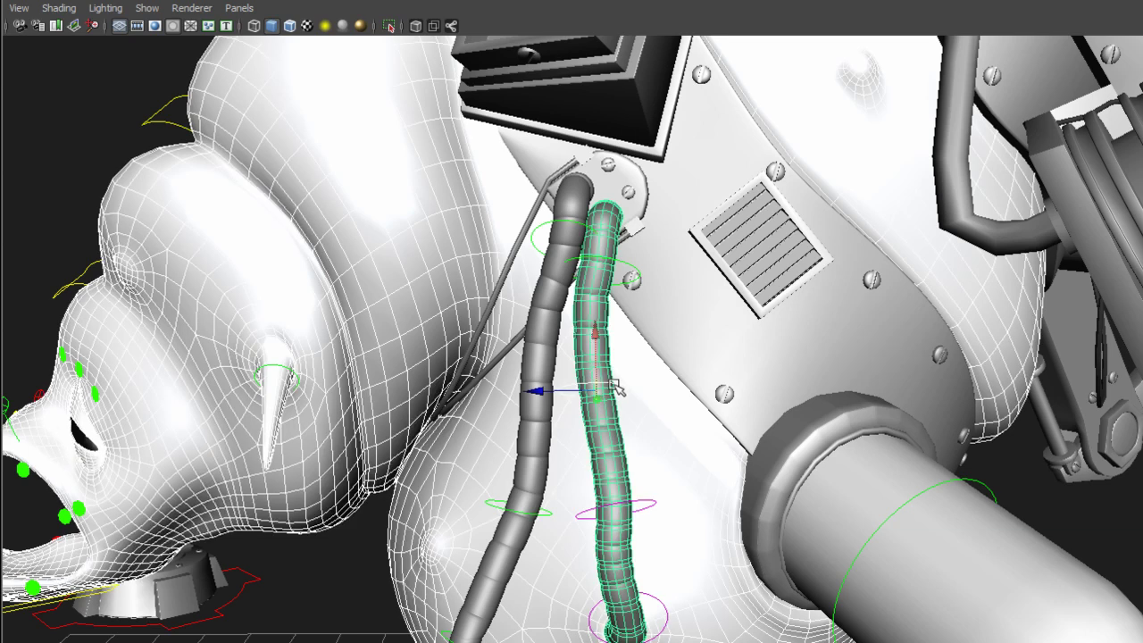
click(601, 387)
click(608, 402)
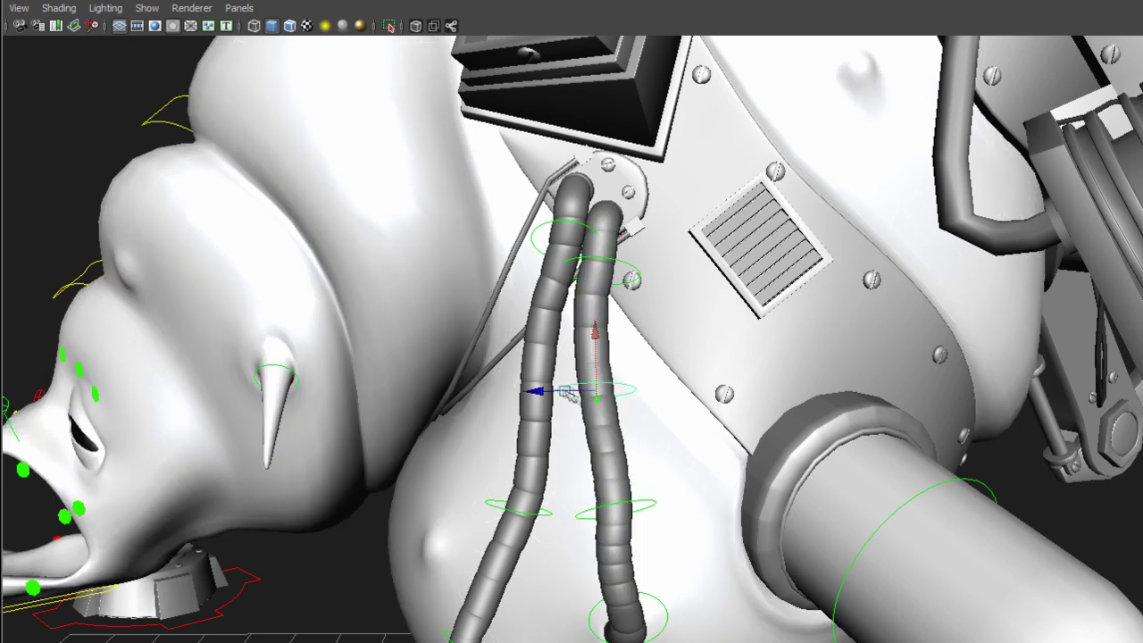
drag(580, 392, 645, 394)
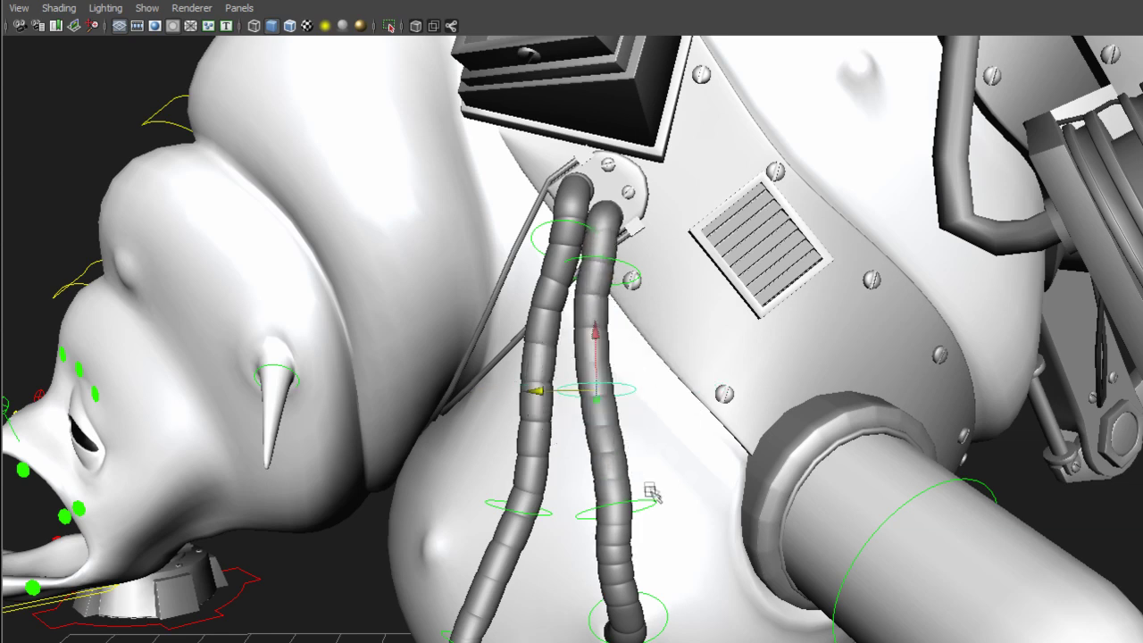
mouse_move(561, 523)
mouse_down()
mouse_move(550, 525)
mouse_move(607, 522)
mouse_move(536, 523)
mouse_move(584, 528)
mouse_move(536, 527)
mouse_move(572, 529)
mouse_up()
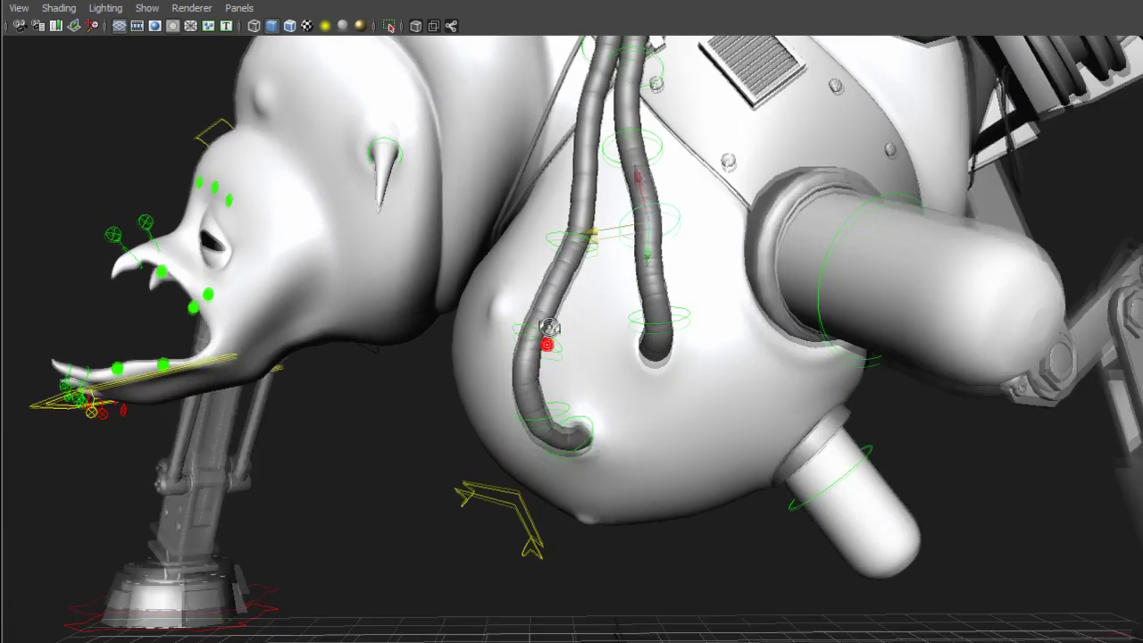
- Select the belly control and the body mesh to examine how the hoses follow the belly
click(511, 500)
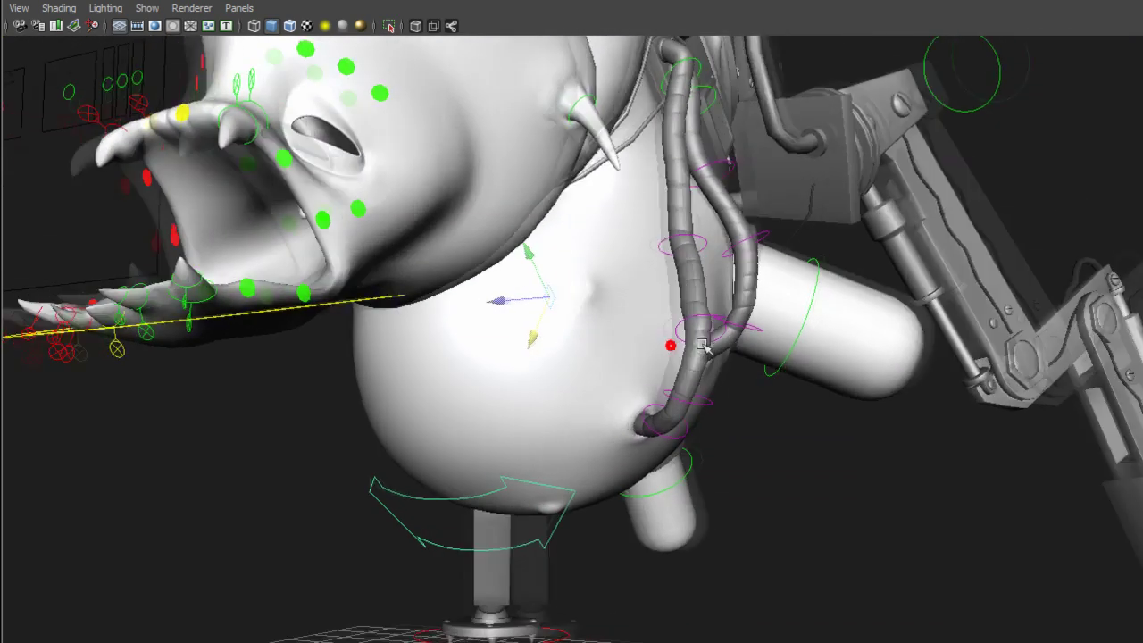
alt+drag(701, 345, 669, 345)
click(590, 398)
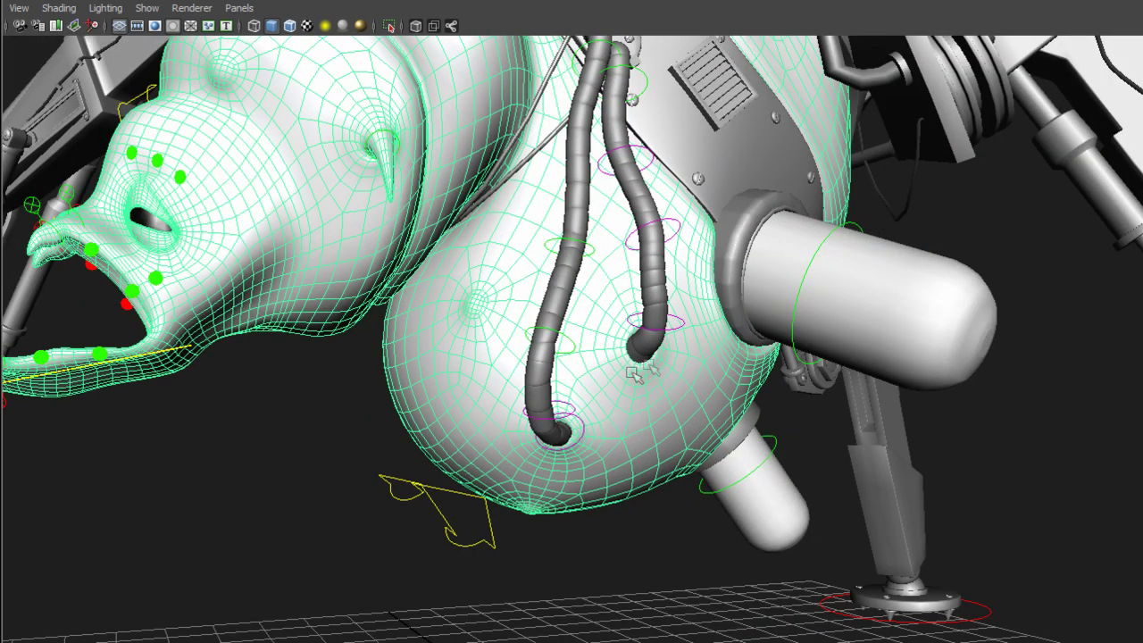
click(672, 557)
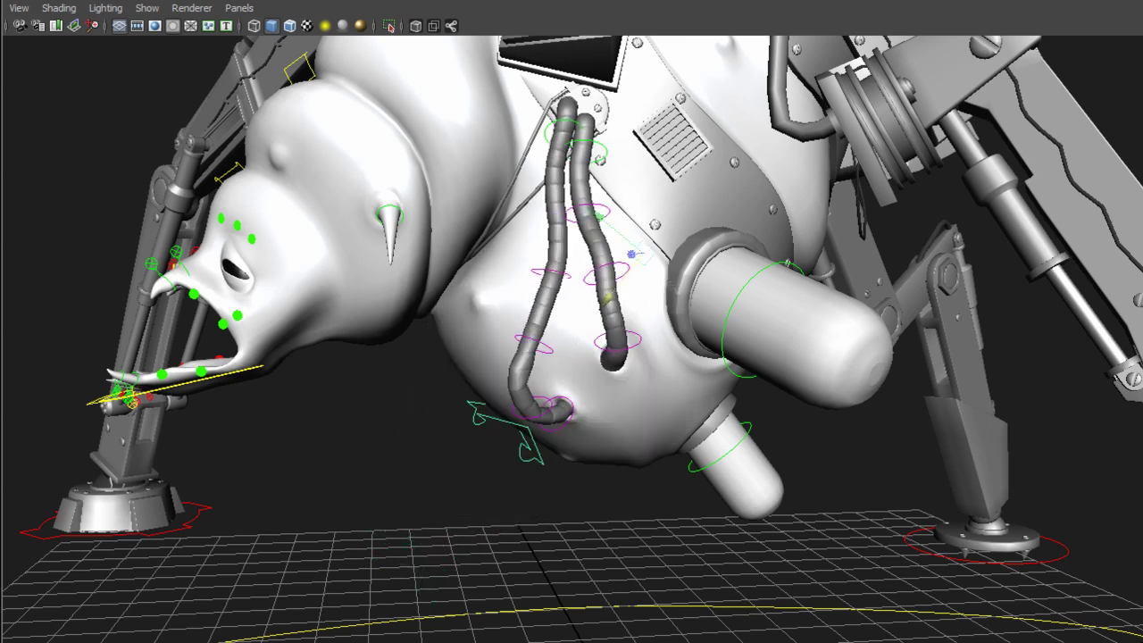
alt+drag(463, 270, 573, 284)
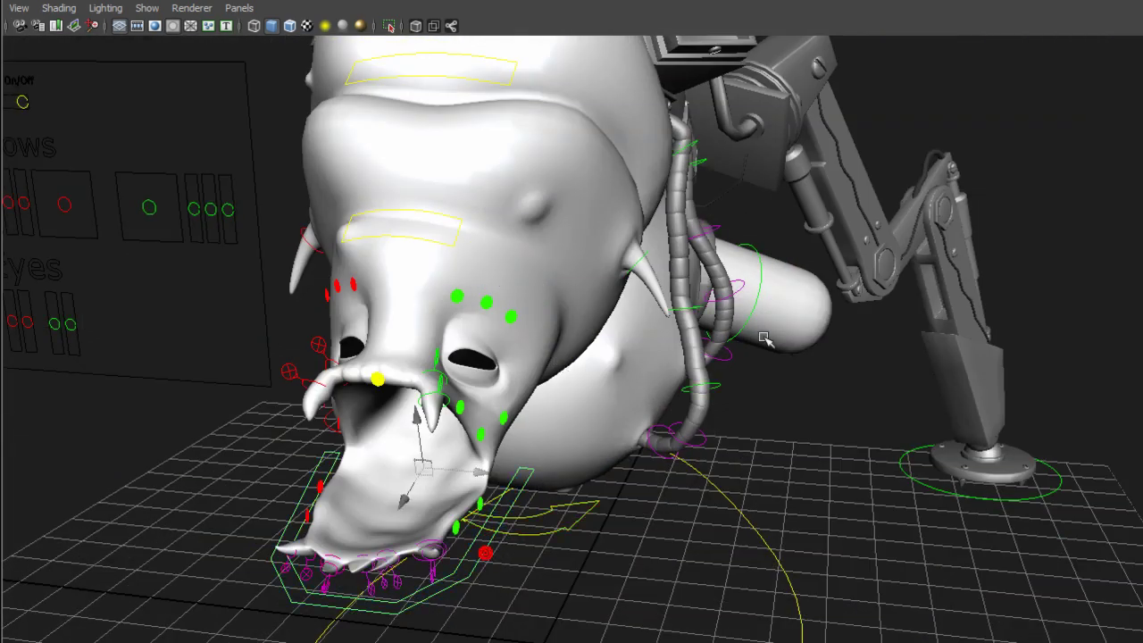
- Try rotating the jaw control outlined beneath the creature's open mouth
alt+drag(494, 551, 532, 275)
alt+middle_drag(532, 275, 633, 268)
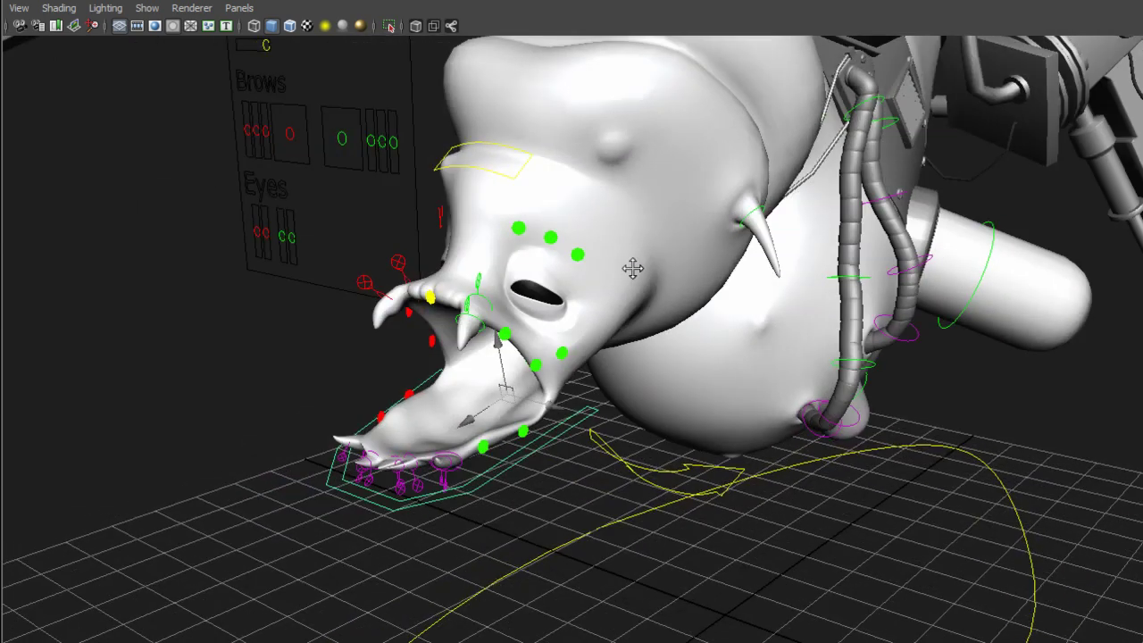
alt+right_drag(578, 268, 635, 271)
alt+middle_drag(576, 272, 647, 309)
key(e)
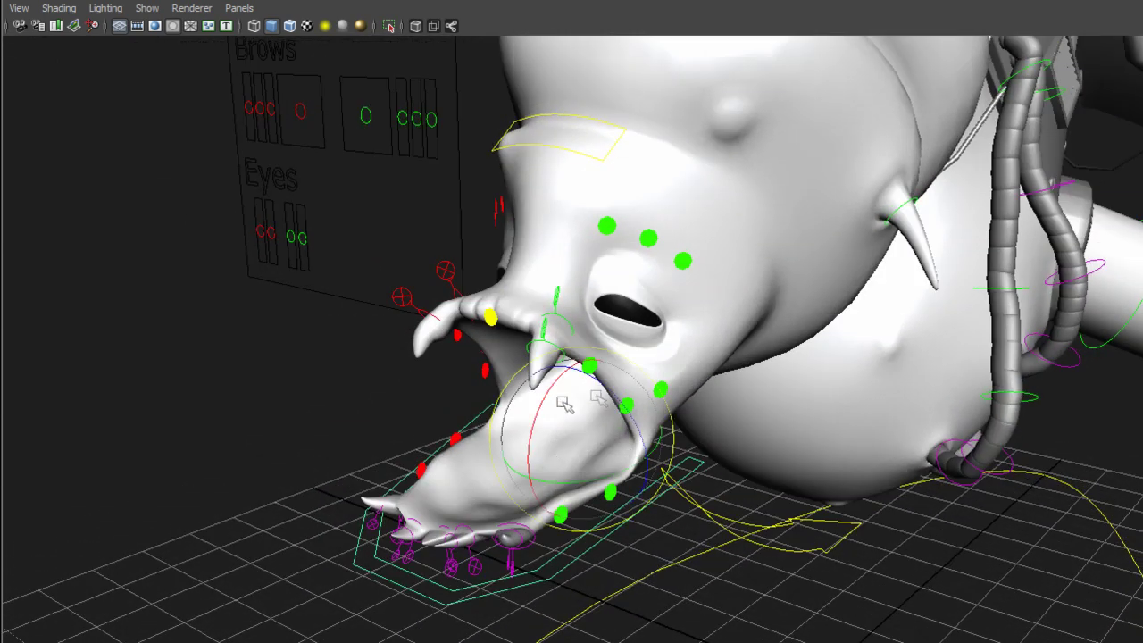
drag(542, 409, 637, 398)
key(w)
alt+middle_drag(687, 308, 685, 370)
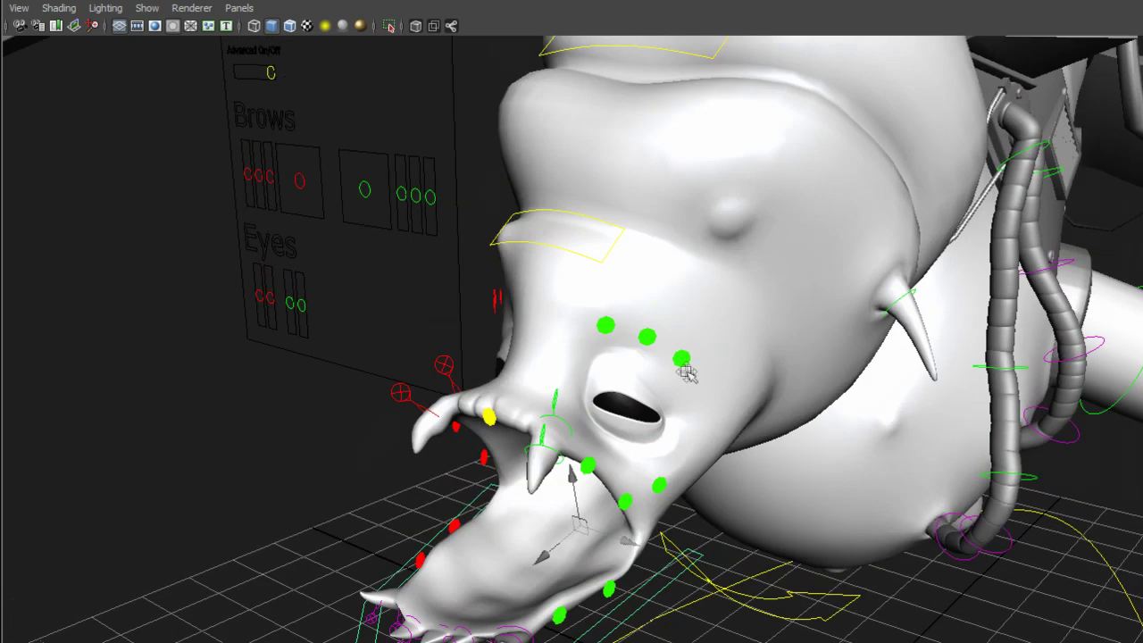
- Try moving the three green brow controls above the creature's left eye one by one, undoing each move
scroll(681, 364, up, 3)
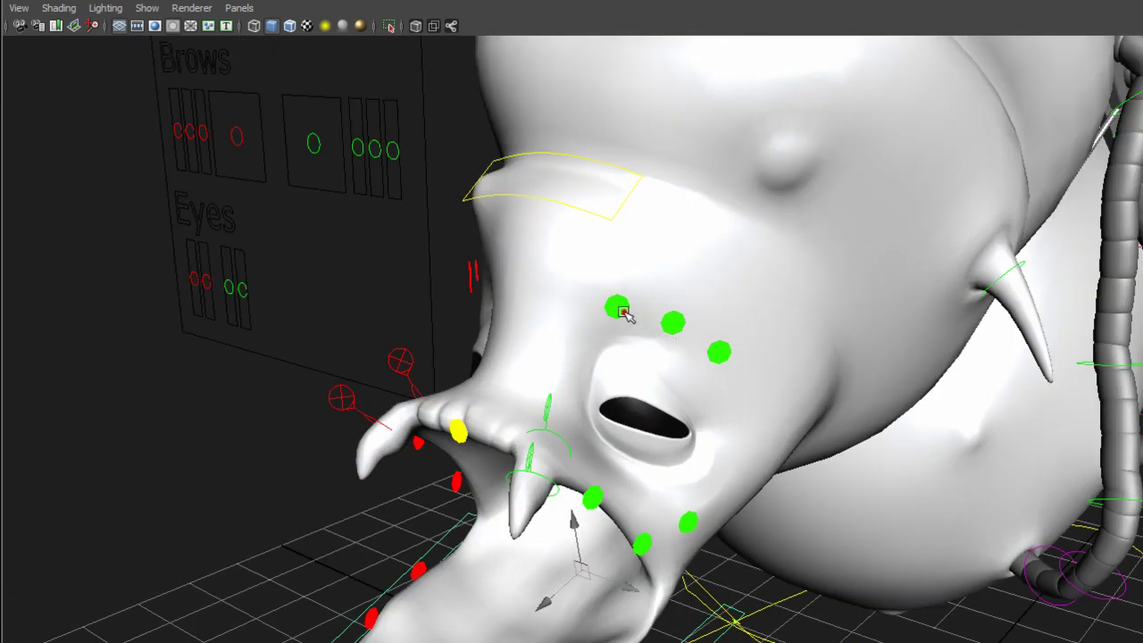
click(617, 309)
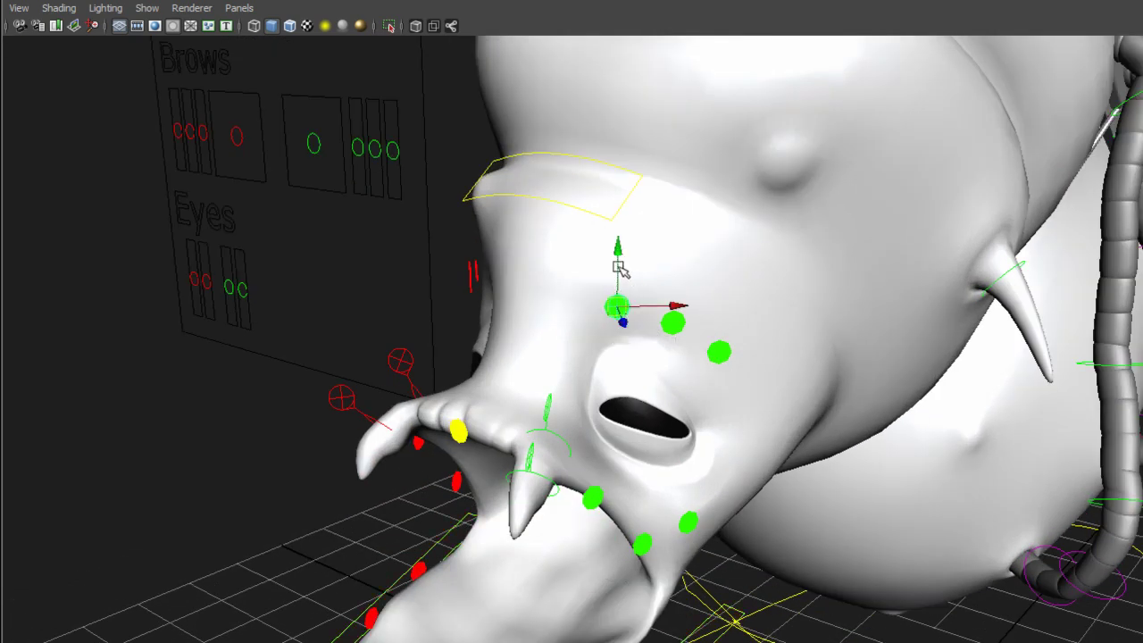
drag(618, 266, 621, 322)
key(ctrl+z)
click(675, 325)
drag(677, 267, 717, 332)
key(ctrl+z)
click(724, 354)
key(ctrl+z)
- Move the green brow slider diagonally down to the inner lower corner of its square, lowering both brows
mouse_move(563, 285)
alt+mouse_down()
mouse_move(624, 276)
mouse_move(529, 307)
mouse_move(579, 298)
mouse_move(544, 294)
alt+mouse_up()
scroll(530, 307, down, 2)
scroll(572, 298, down, 3)
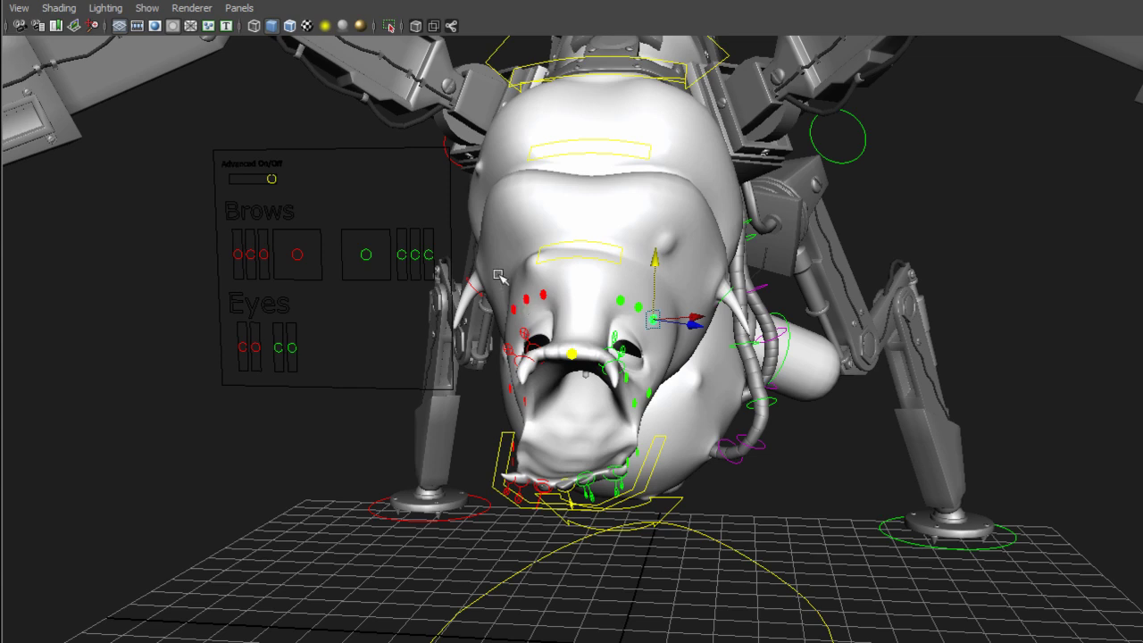
alt+middle_drag(499, 275, 529, 302)
scroll(529, 302, up, 3)
alt+drag(528, 301, 536, 299)
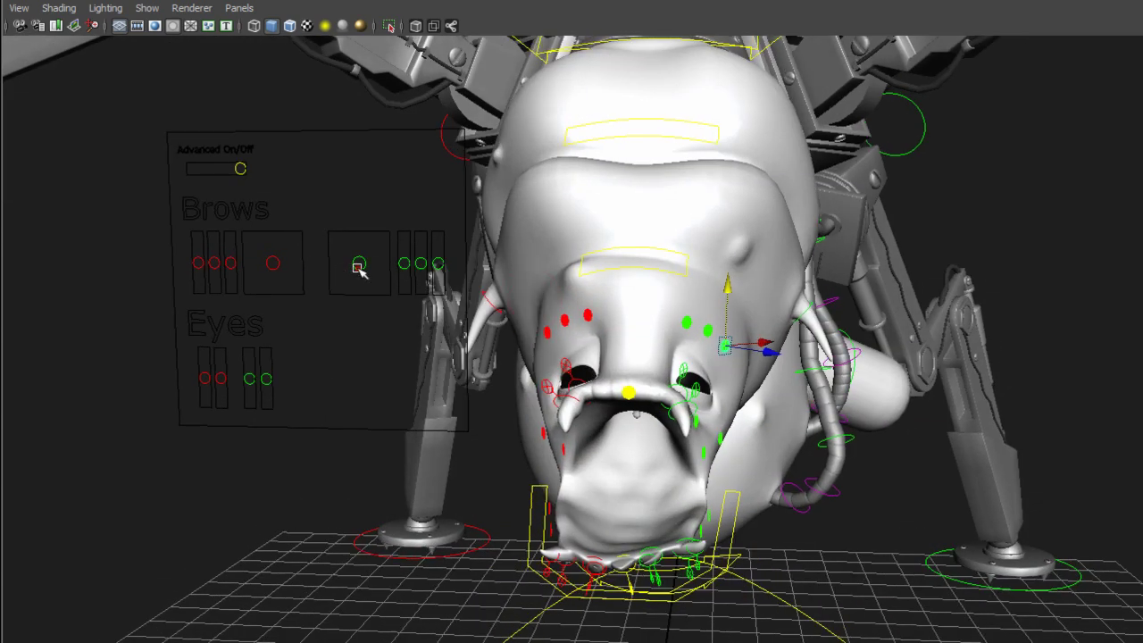
click(358, 266)
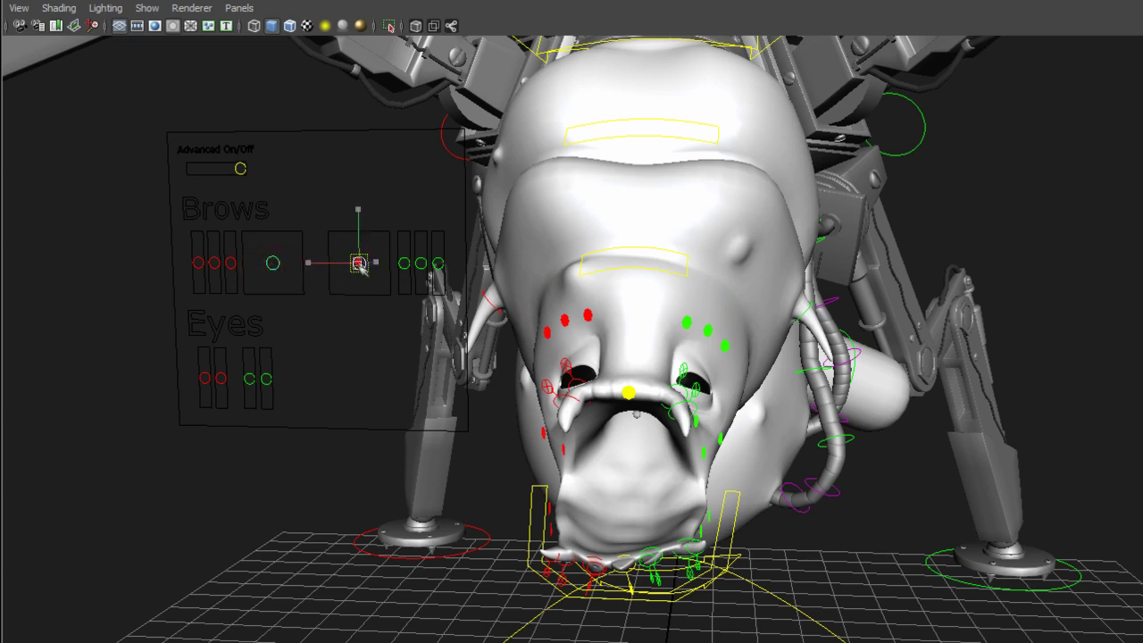
drag(359, 265, 293, 309)
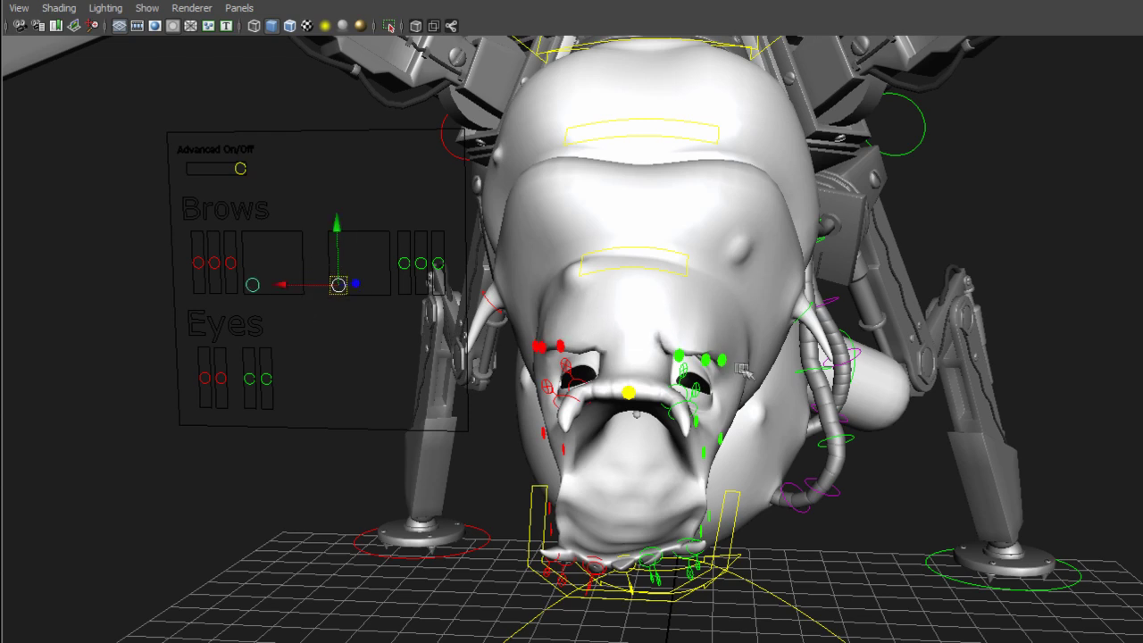
- Pull the green outer brow control slightly outward on the face and select the red outer brow control
click(725, 359)
drag(764, 365, 777, 369)
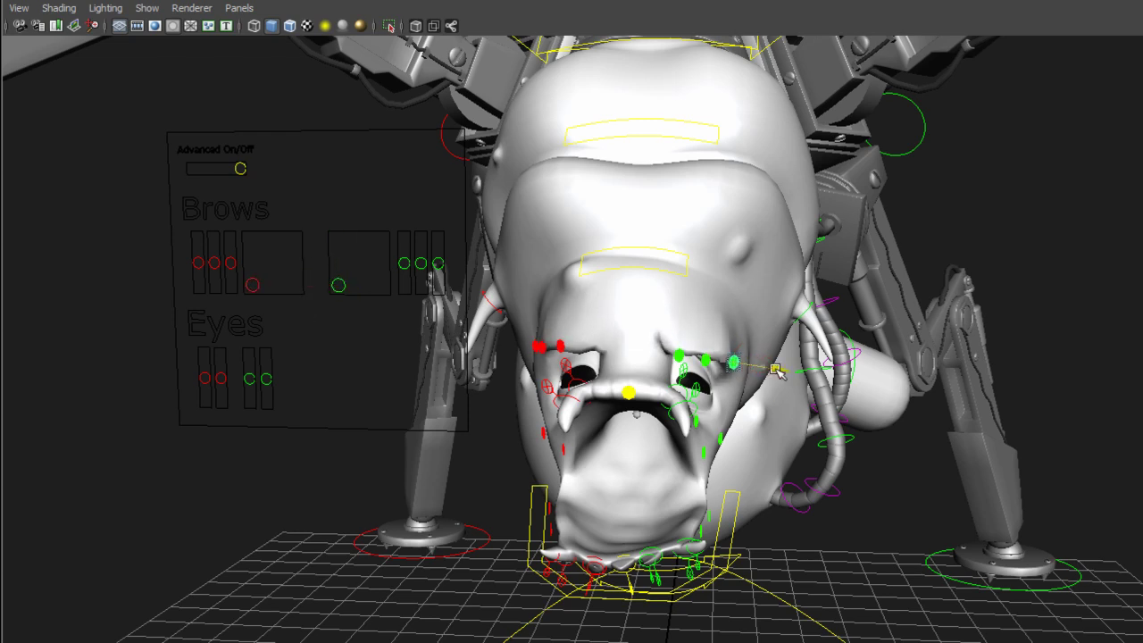
click(540, 346)
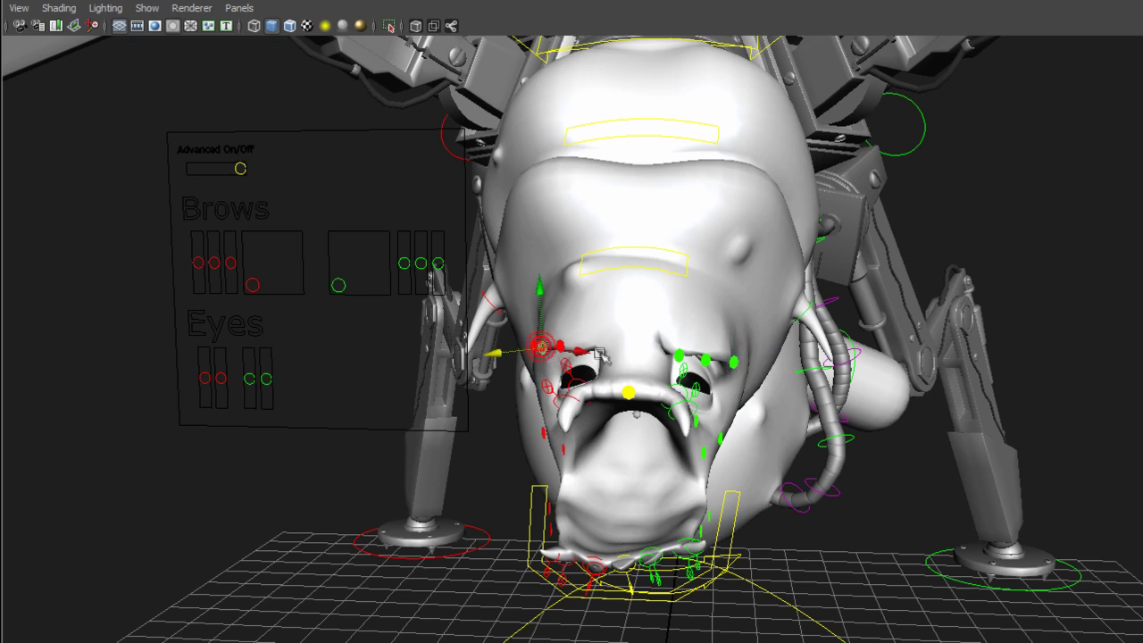
alt+drag(563, 360, 568, 358)
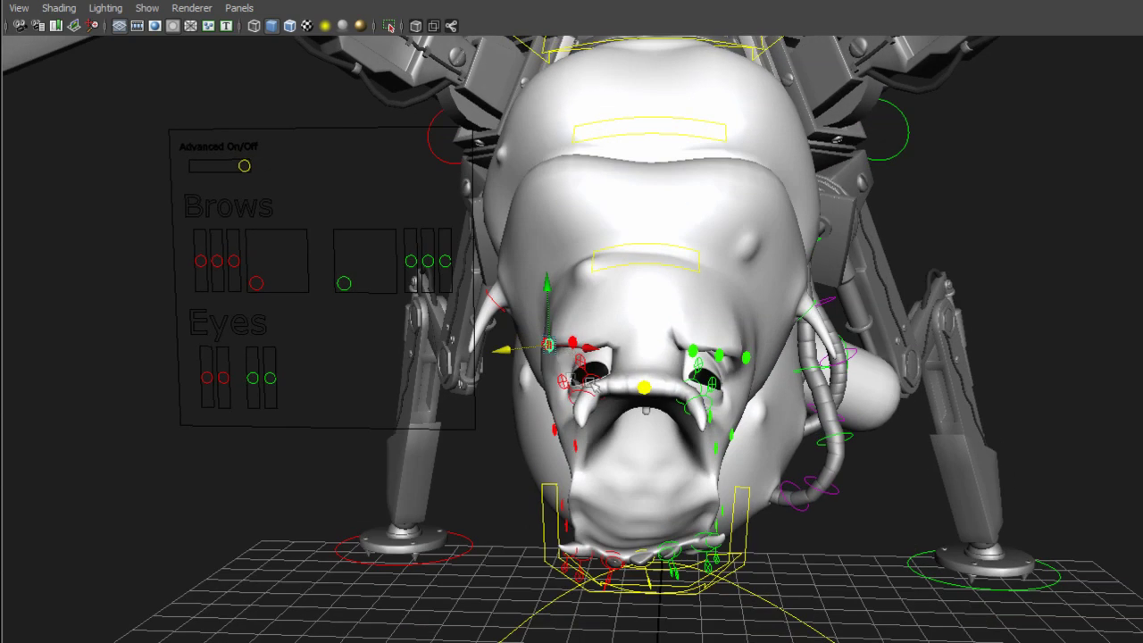
- Return the red brow slider to the centre of its square to bring both brows back up, and deselect it
click(263, 285)
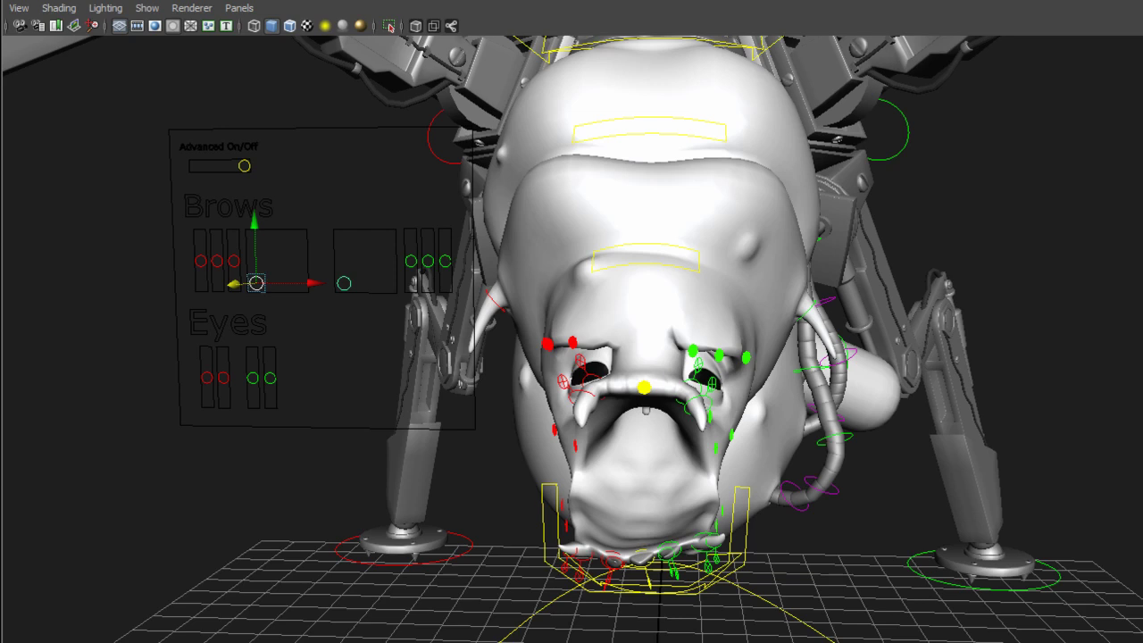
drag(256, 283, 277, 261)
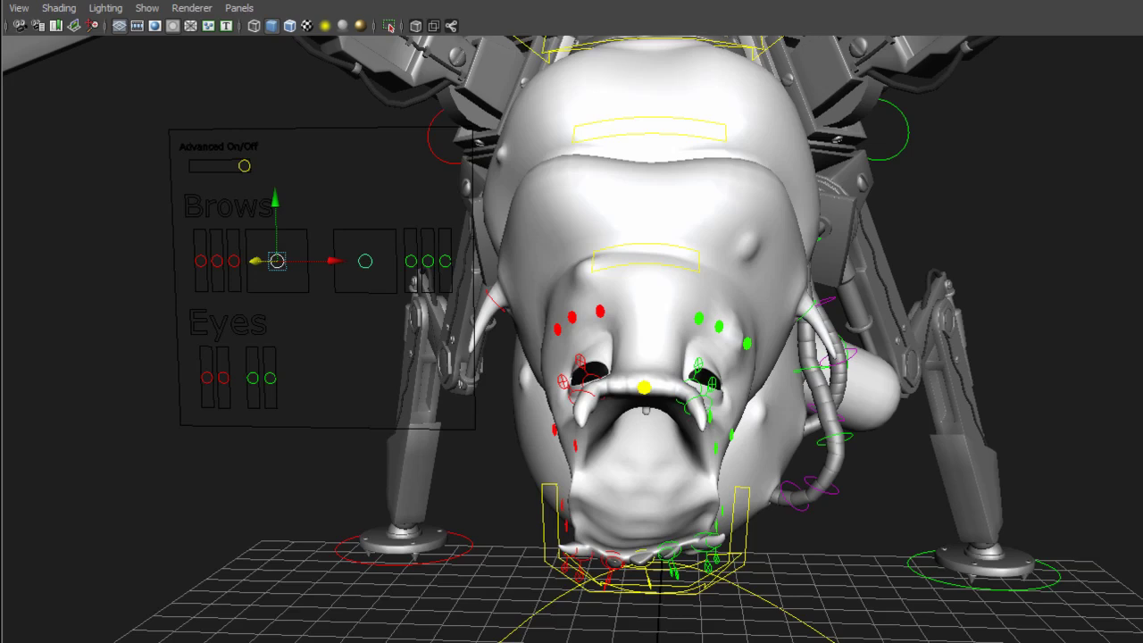
click(344, 369)
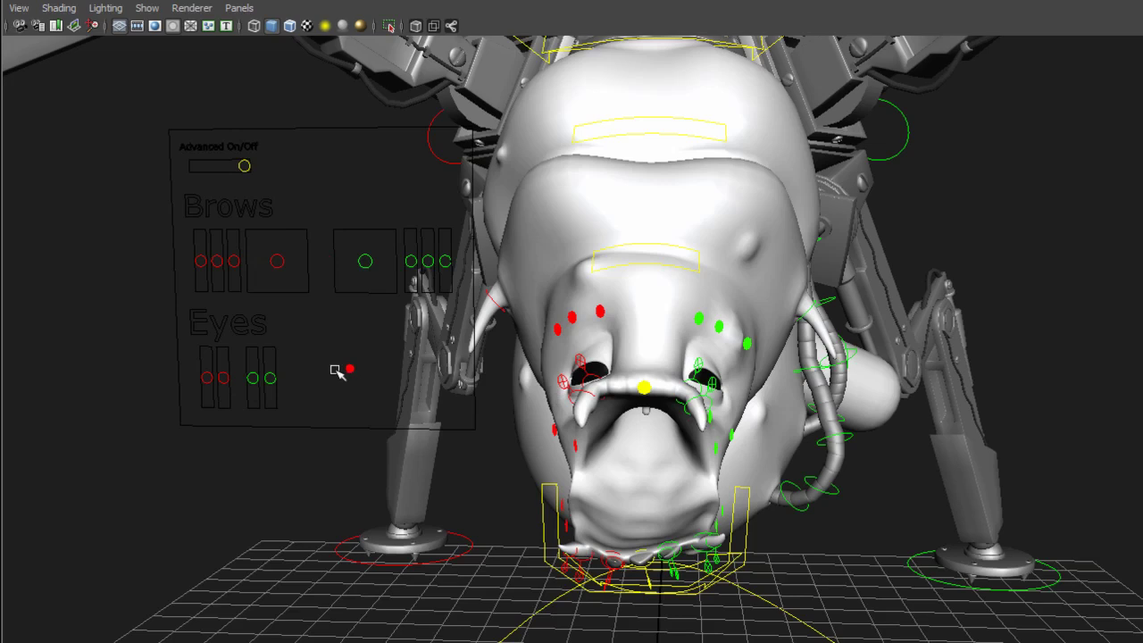
- Try raising the second green slider in the Eyes section of the face board, and undo the move
click(255, 379)
click(227, 508)
alt+middle_drag(276, 410, 339, 413)
scroll(339, 413, up, 3)
click(298, 398)
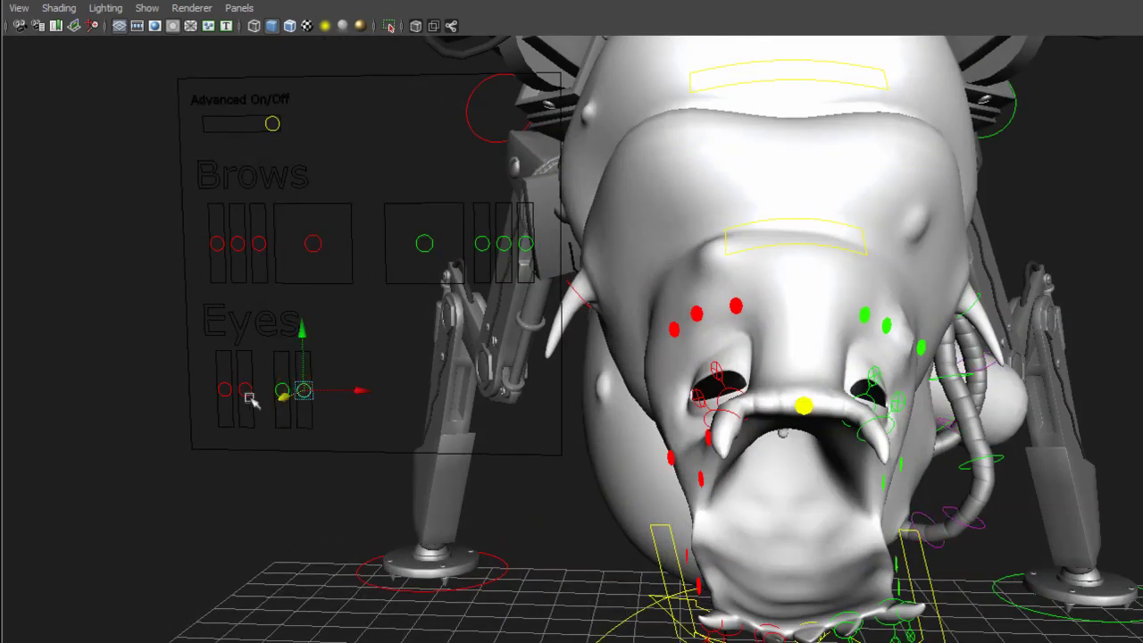
drag(302, 353, 304, 301)
key(ctrl+z)
click(544, 488)
- Examine the top neck control, the box control around the engine and the arrow control above it from several sides
scroll(542, 309, down, 5)
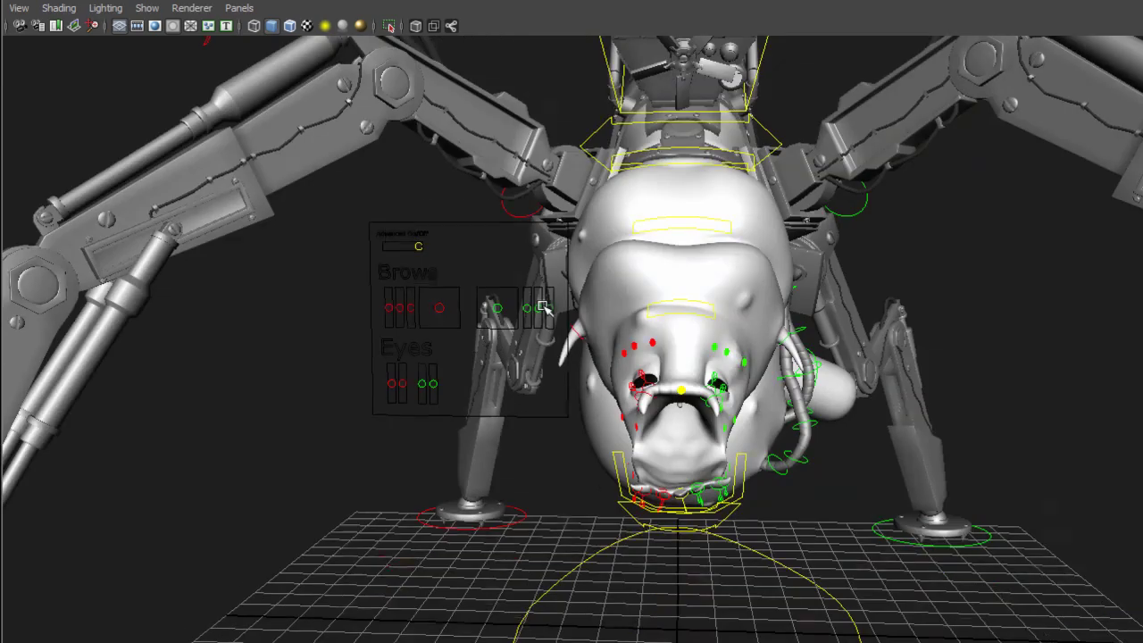
alt+drag(553, 307, 632, 254)
click(638, 238)
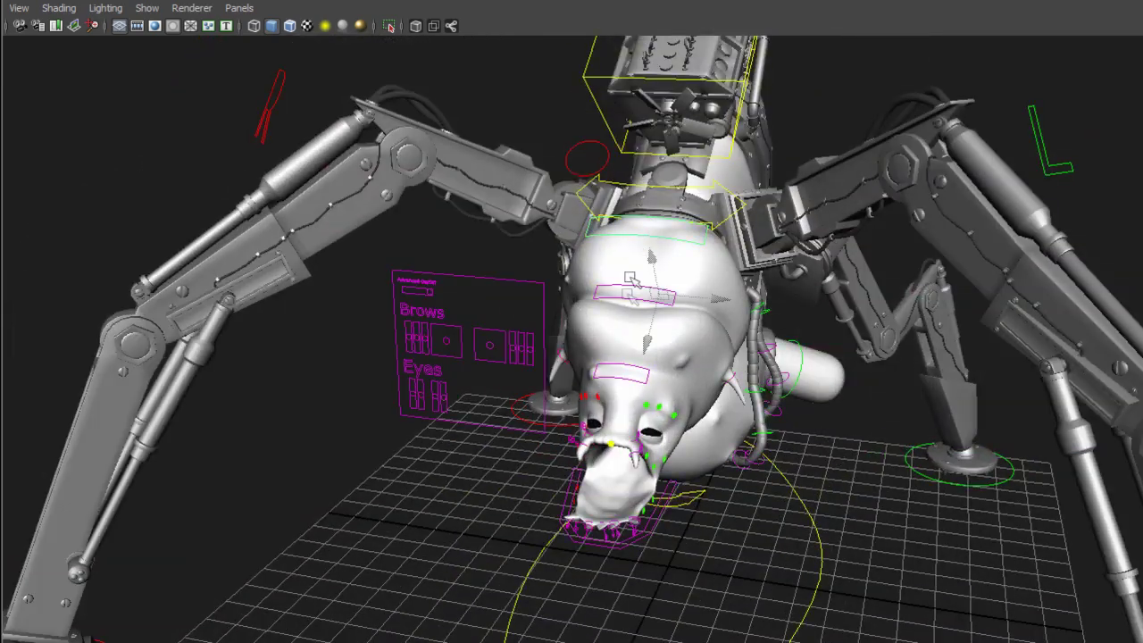
alt+middle_drag(649, 213, 634, 319)
alt+drag(634, 320, 635, 263)
click(594, 228)
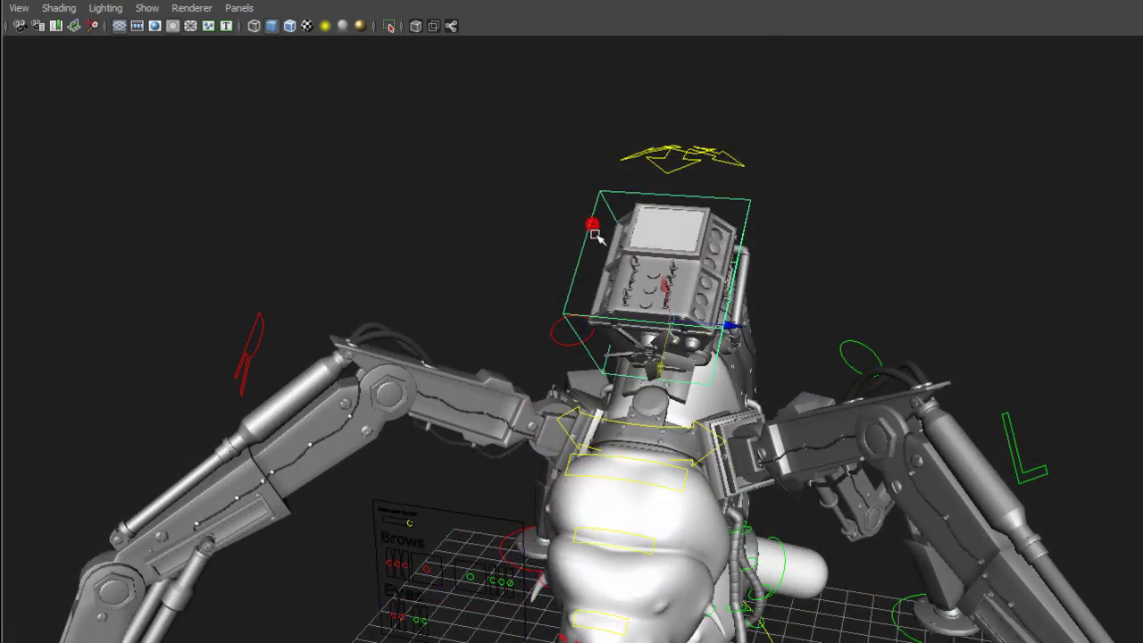
key(f)
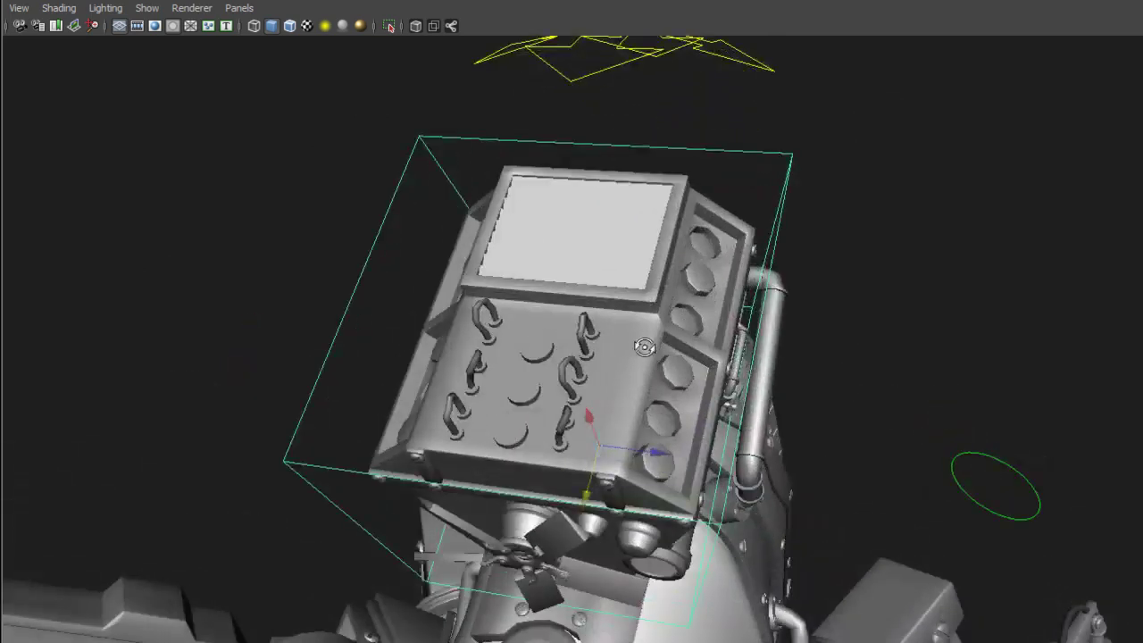
alt+drag(643, 347, 700, 304)
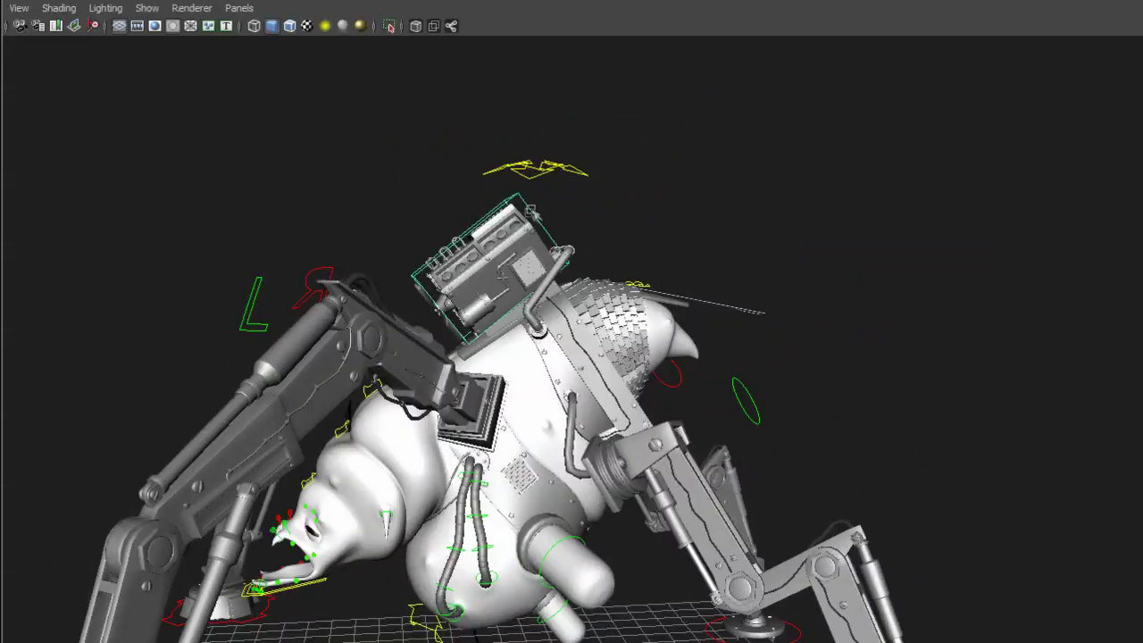
click(540, 172)
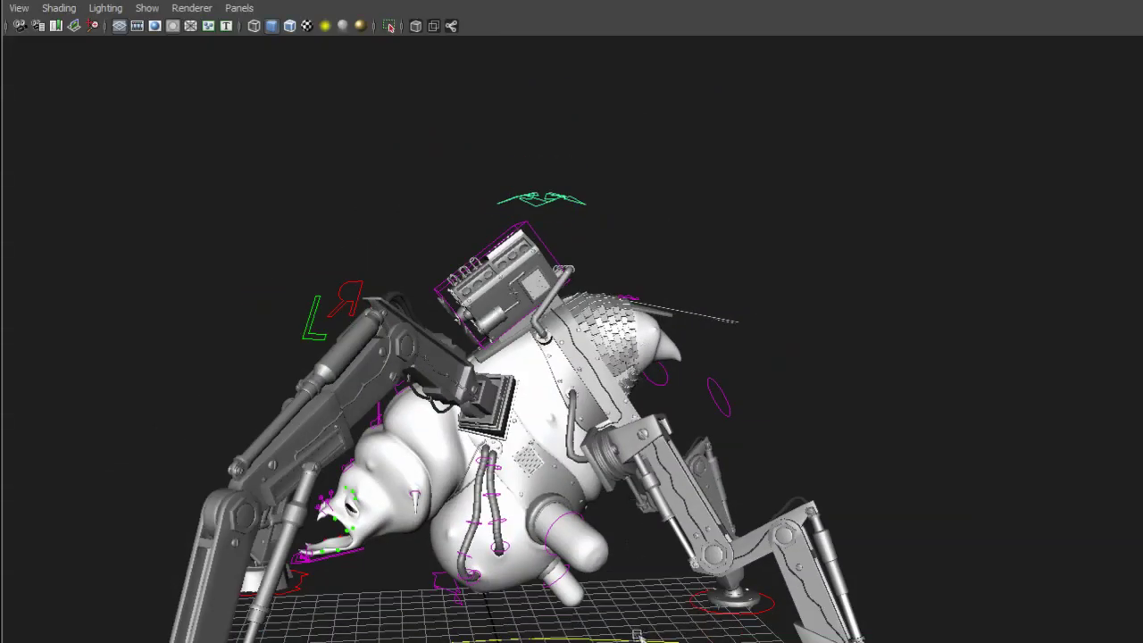
- Select the large master control on the ground and lower its detail visibility, hiding the small surface parts and the leg pistons
click(636, 635)
alt+middle_drag(592, 514, 596, 405)
alt+right_drag(596, 406, 560, 409)
alt+drag(559, 409, 547, 409)
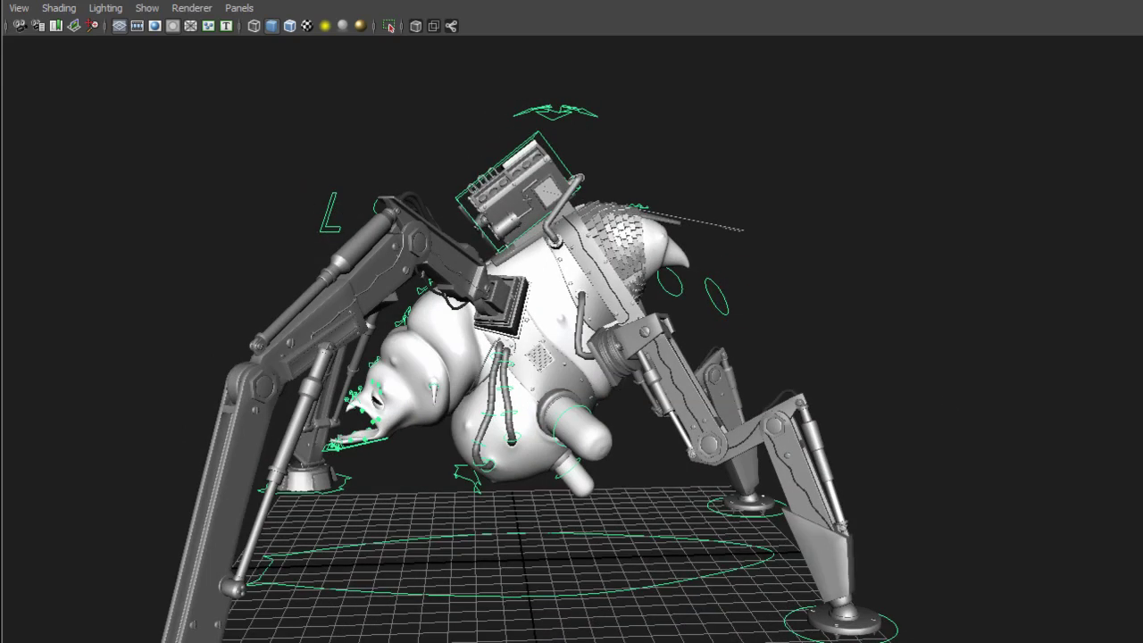
mouse_move(663, 225)
middle_down()
mouse_move(554, 229)
mouse_move(572, 237)
middle_up()
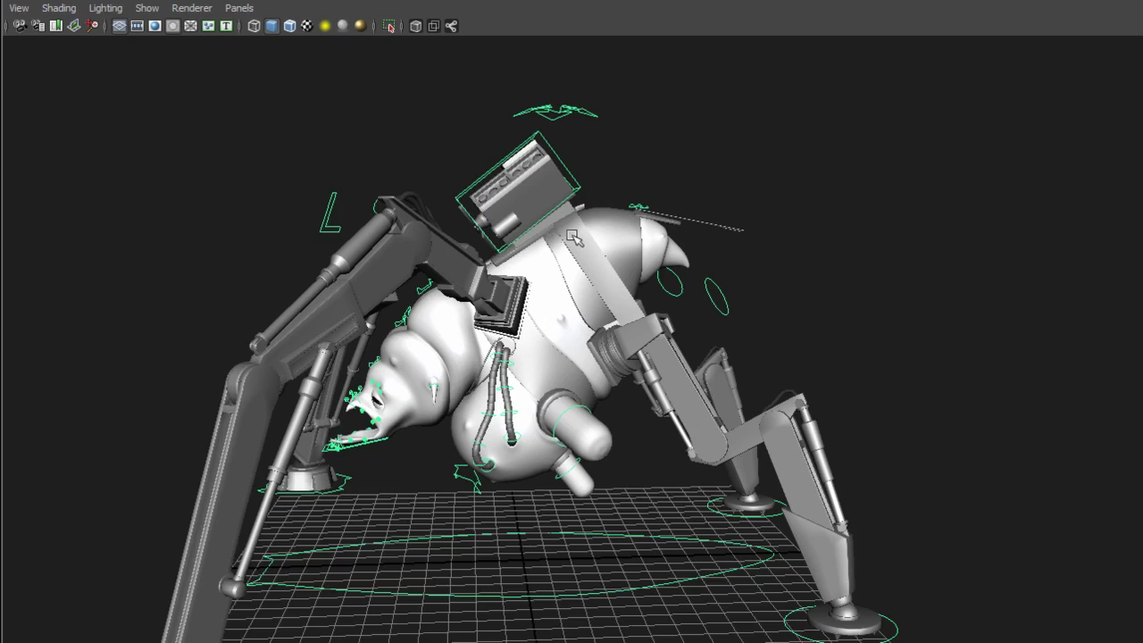
middle_drag(961, 223, 817, 214)
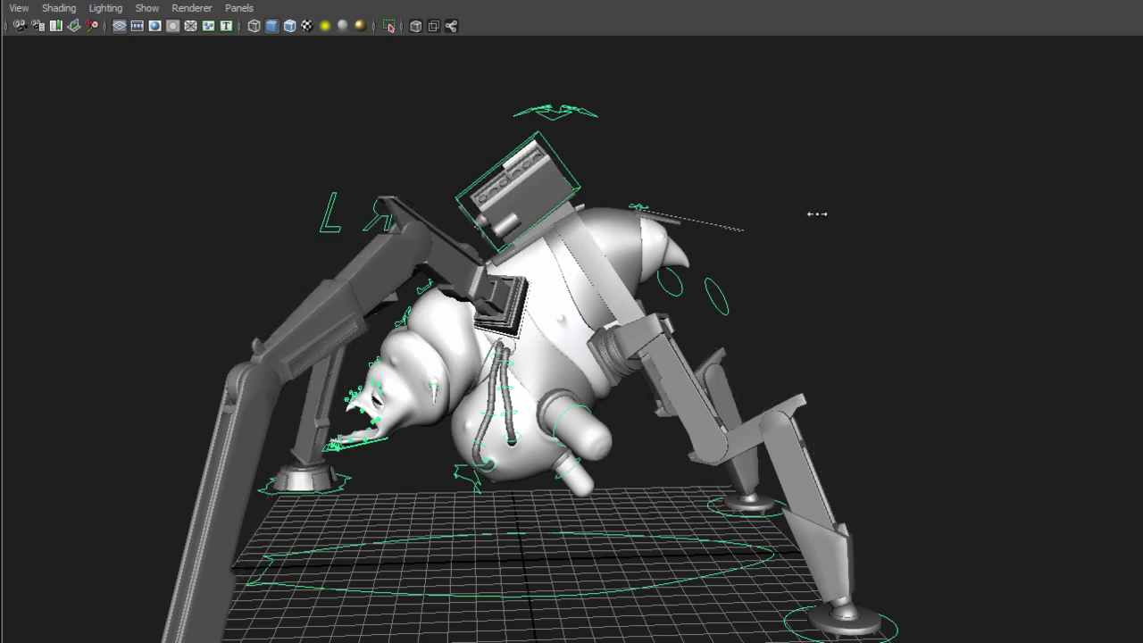
- Select the arrow control above the engine and examine the whole body and legs from above and from the front
click(578, 120)
click(564, 112)
key(w)
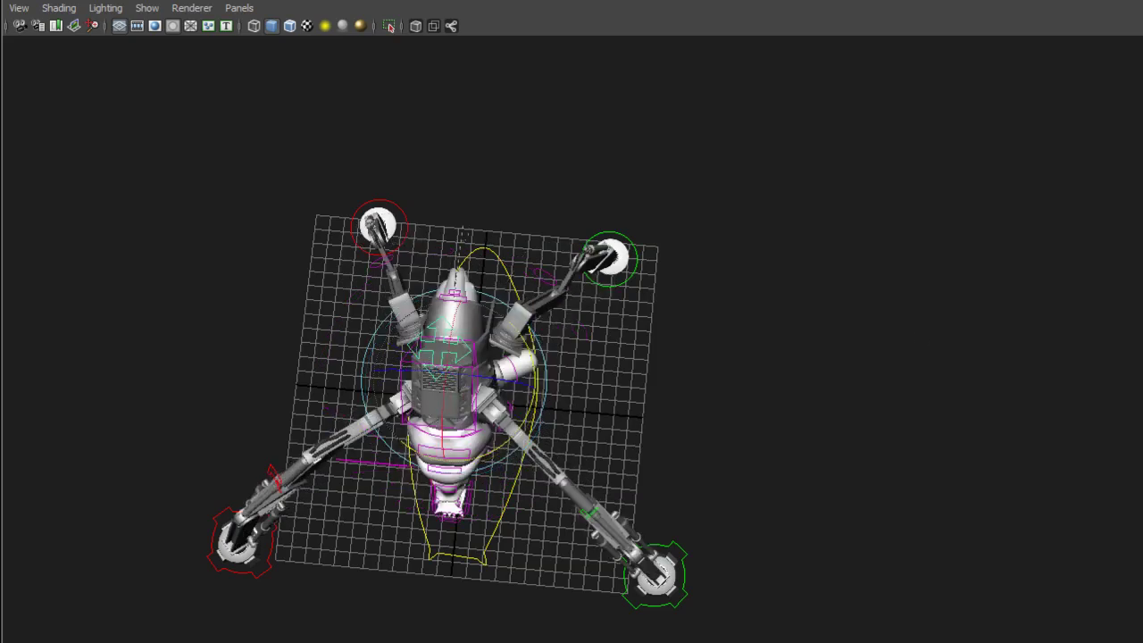
alt+drag(739, 258, 734, 173)
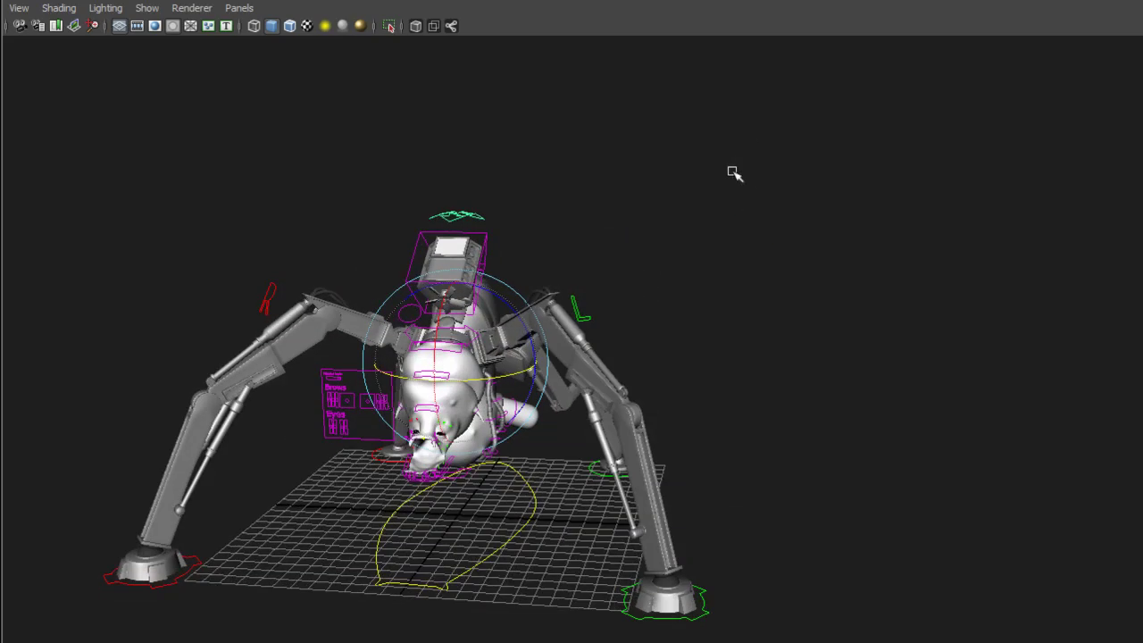
alt+middle_drag(739, 179, 843, 195)
scroll(843, 194, up, 4)
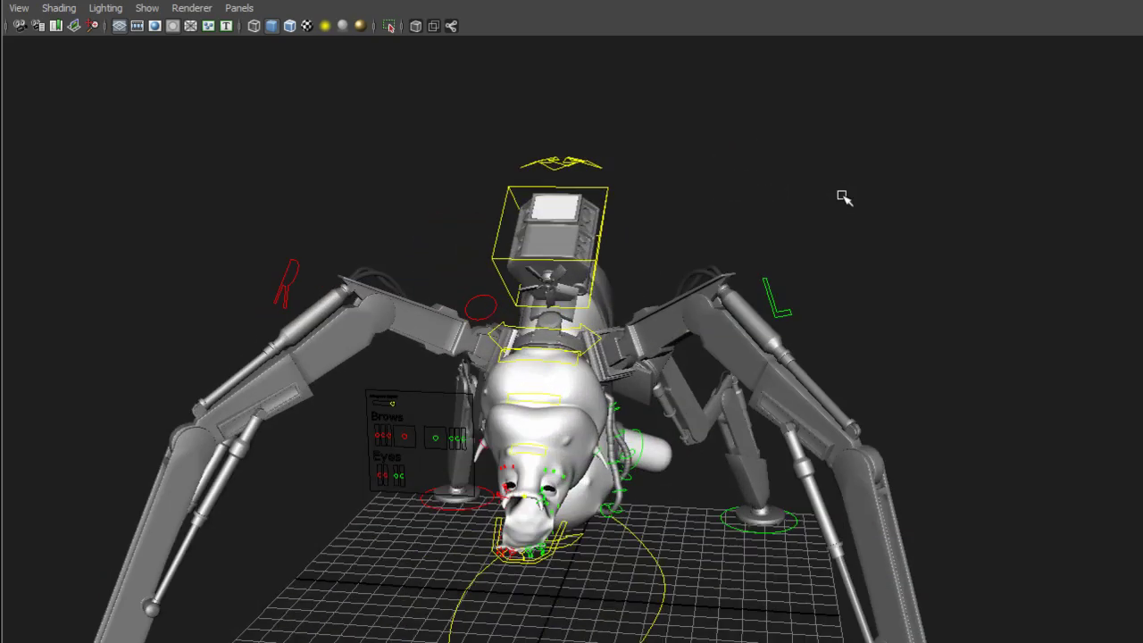
- Try the ring control on the small lower belly cylinder up close, undo the change and deselect it
alt+drag(843, 195, 631, 152)
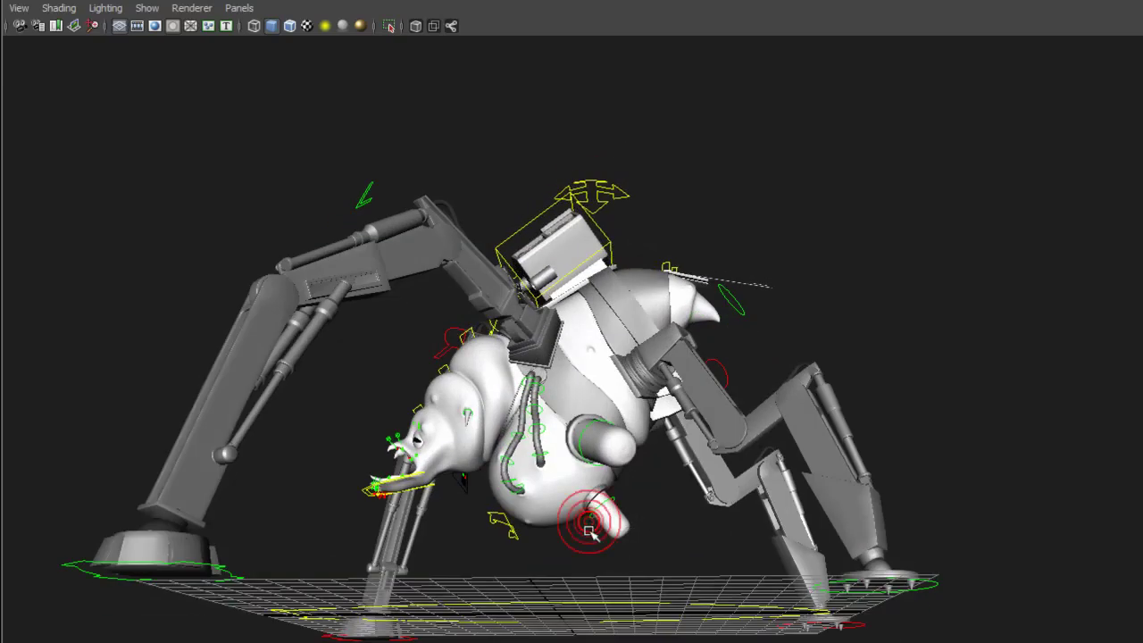
click(616, 494)
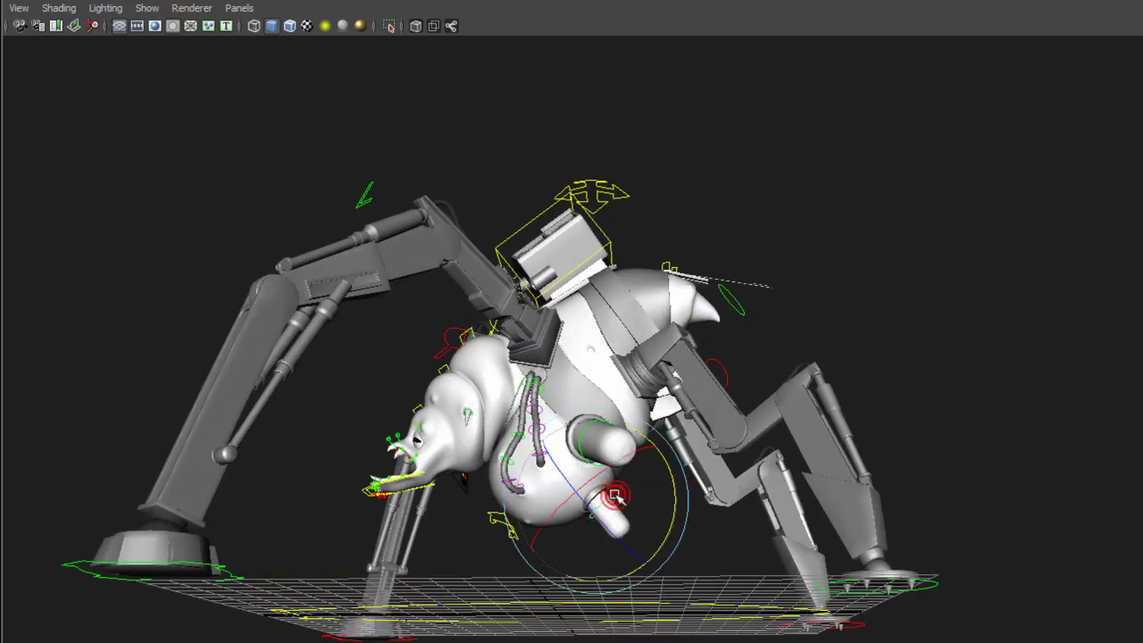
key(f)
mouse_move(646, 480)
alt+mouse_down()
mouse_move(652, 383)
mouse_move(655, 395)
mouse_move(602, 331)
mouse_move(602, 345)
mouse_move(604, 329)
mouse_move(596, 363)
mouse_move(613, 321)
mouse_move(613, 367)
mouse_move(625, 313)
mouse_move(615, 364)
alt+mouse_up()
key(ctrl+z)
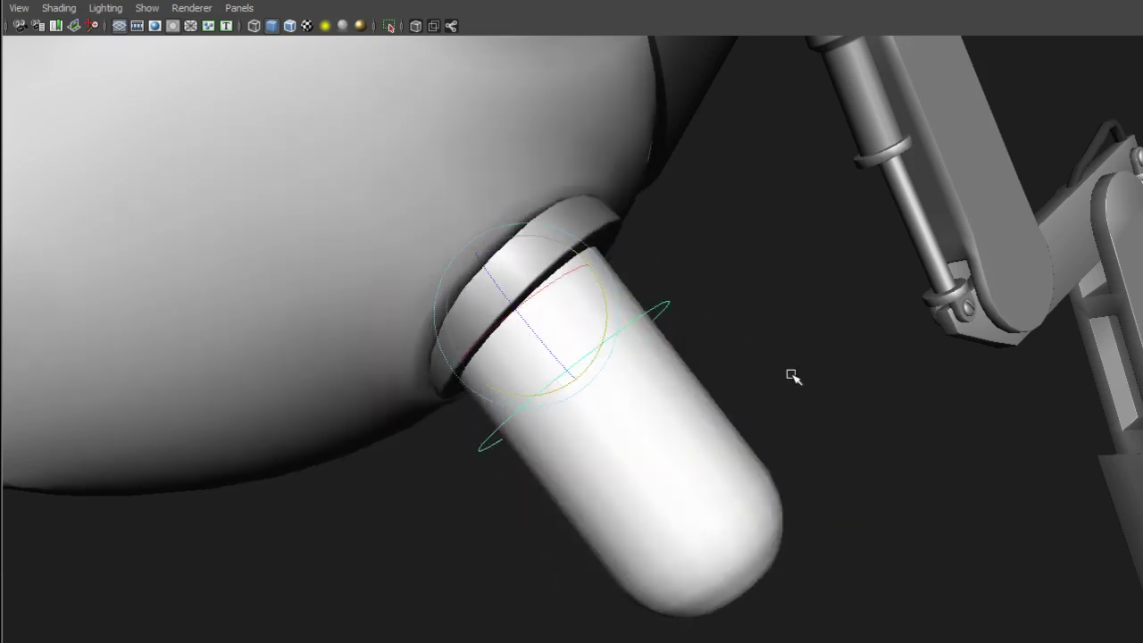
click(812, 363)
scroll(814, 364, down, 5)
alt+drag(724, 354, 770, 370)
scroll(763, 385, down, 3)
scroll(763, 385, down, 5)
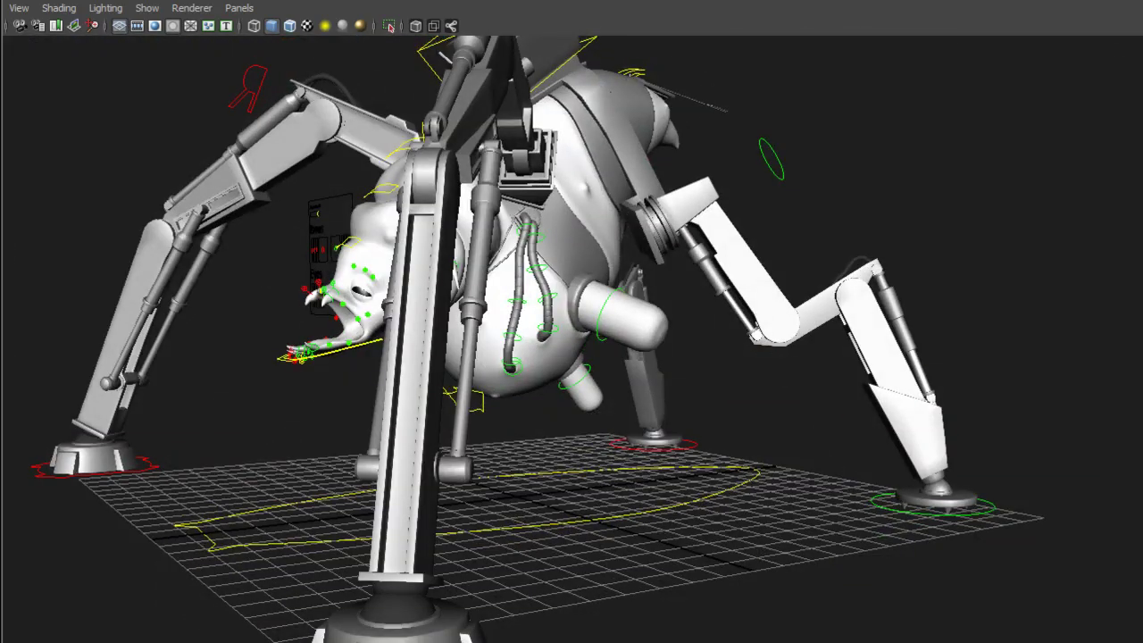